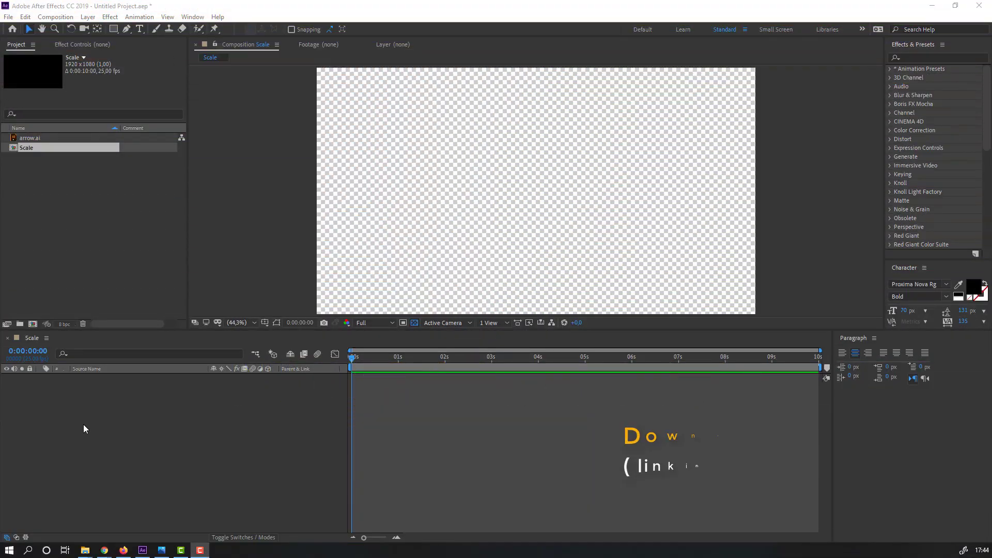
Create a 1920 x 1080 px deep royal blue solid in the Scale composition
right_click(76, 413)
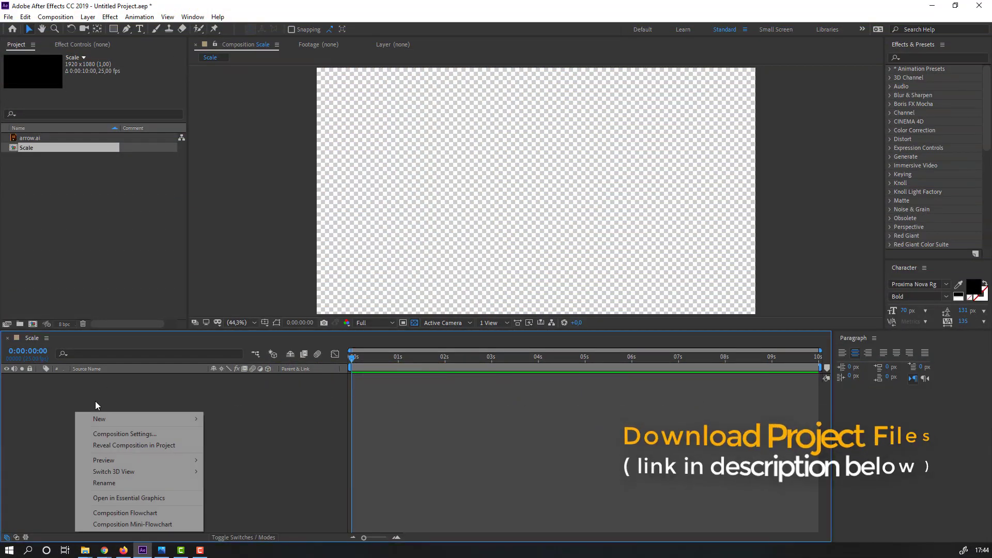
mouse_move(150, 418)
left_click(230, 447)
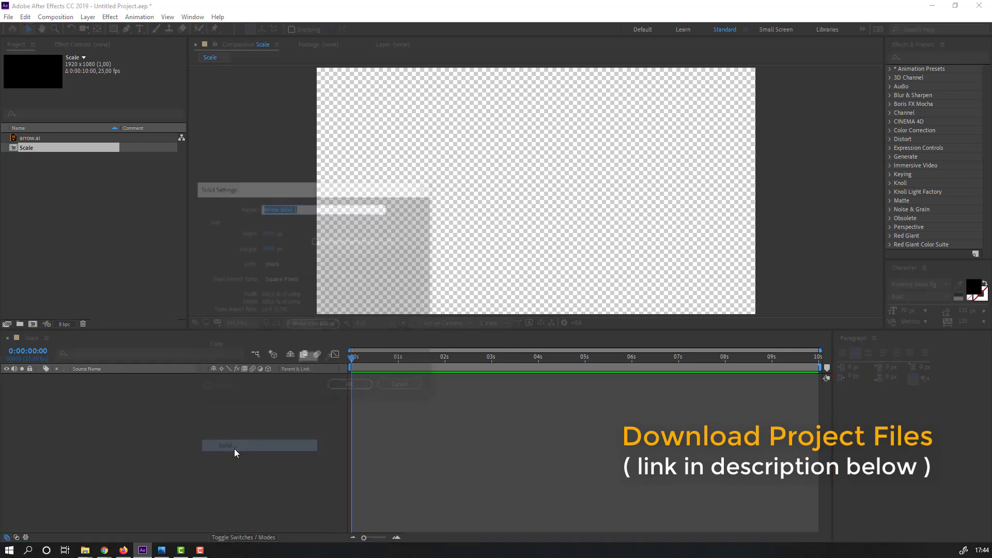
left_click(331, 358)
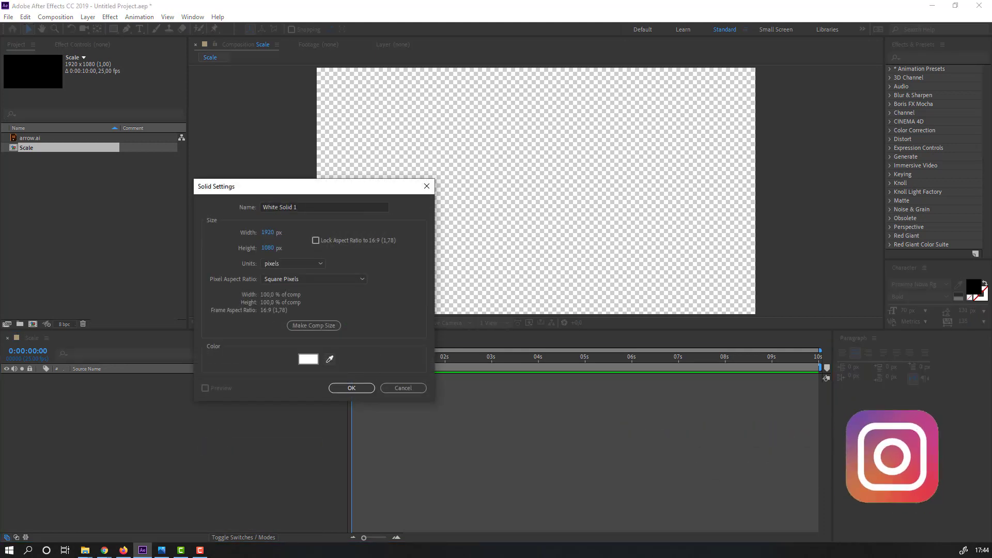
left_click(216, 186)
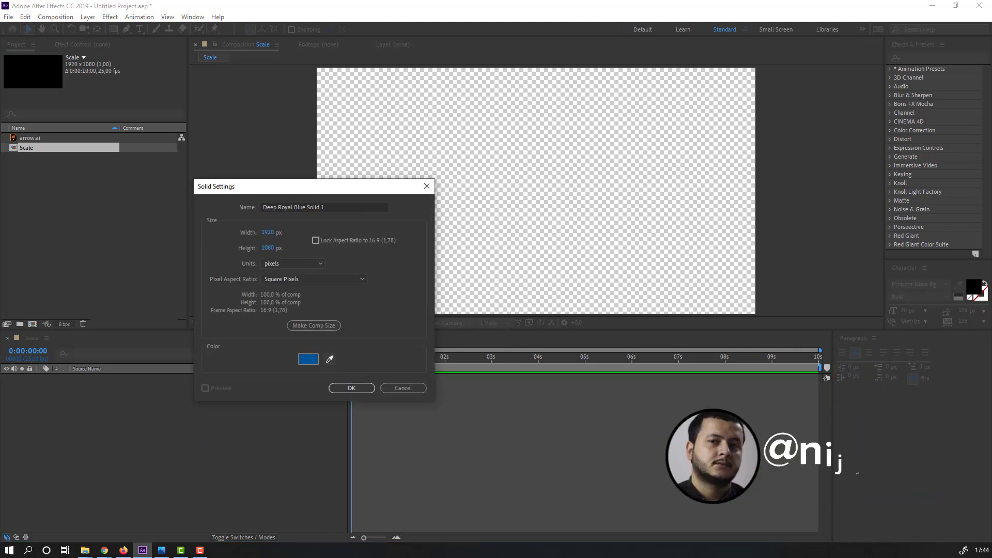
left_click(352, 389)
Rename the blue solid layer as BG and lock it
left_click(120, 424)
left_click(103, 381)
key("Return")
type("BG")
key("Return")
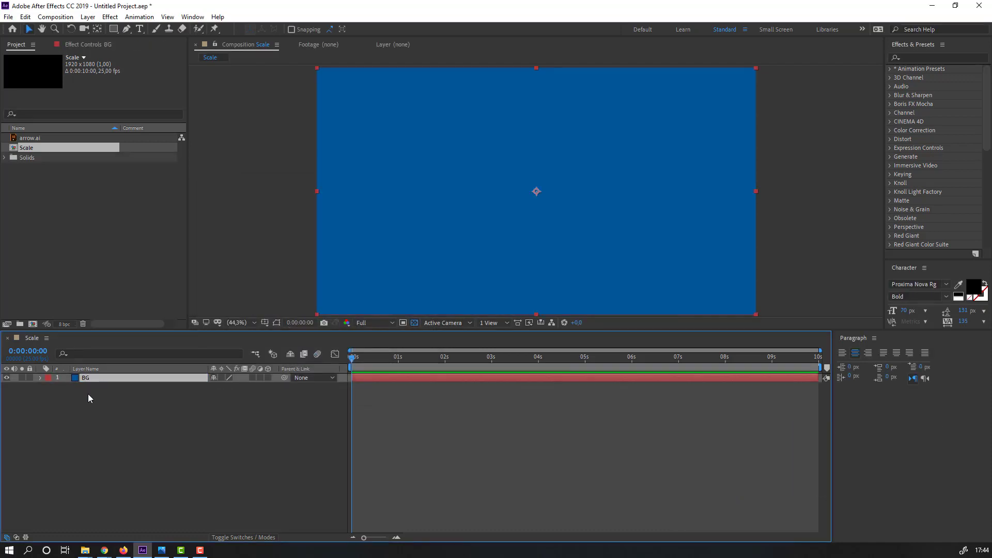
left_click(29, 379)
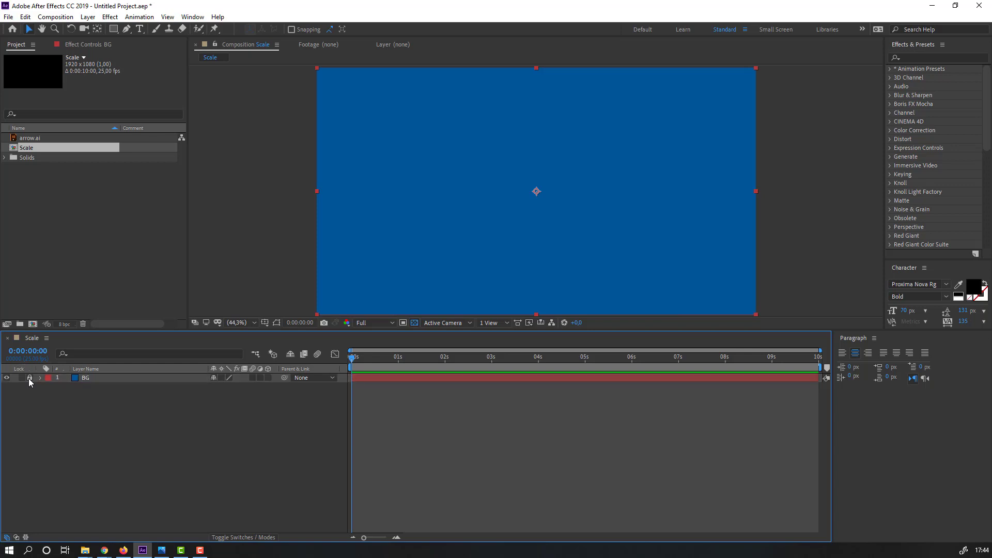
Add arrow.ai to the composition above the BG layer and set its scale to 35%
left_click(32, 139)
left_click_drag(29, 139, 90, 381)
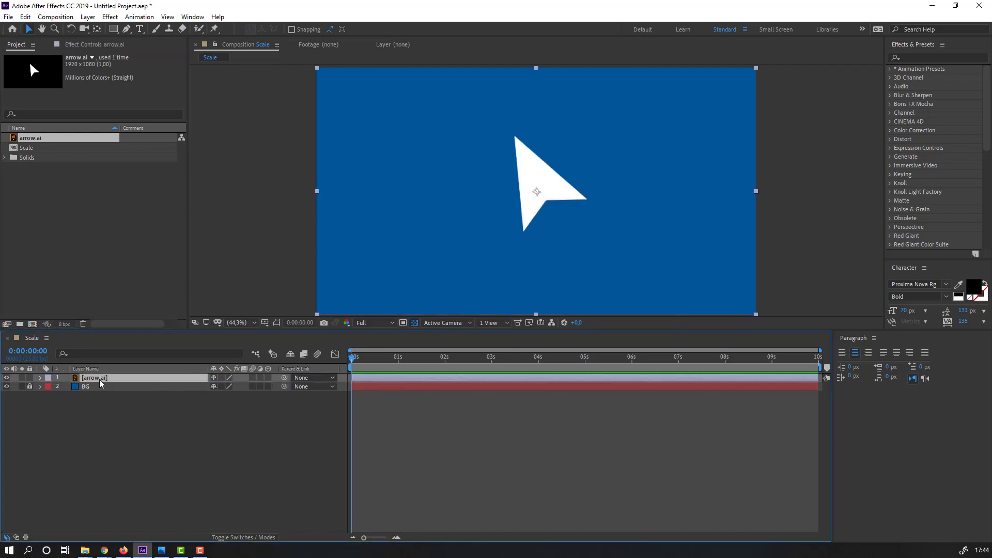
key("s")
left_click_drag(223, 389, 192, 388)
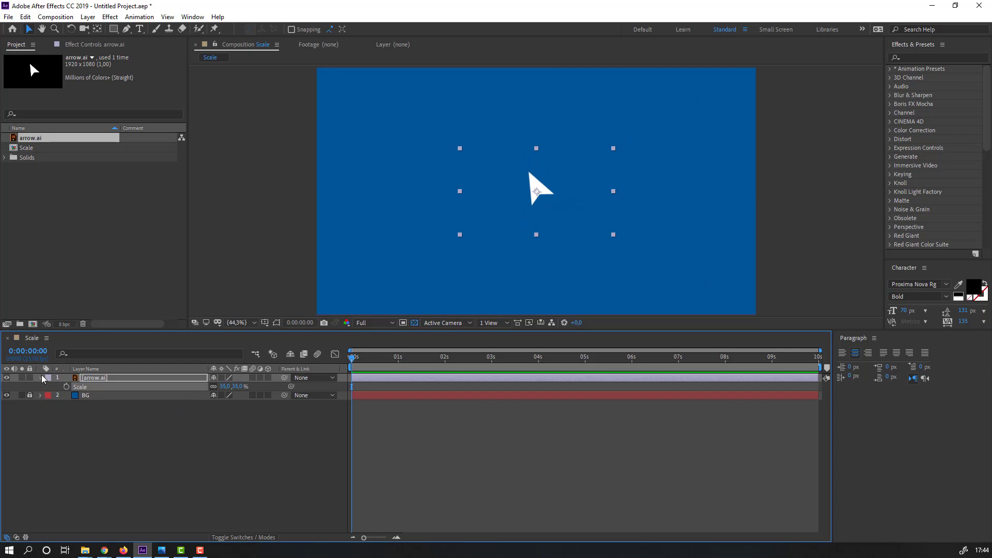
key("s")
left_click(98, 380)
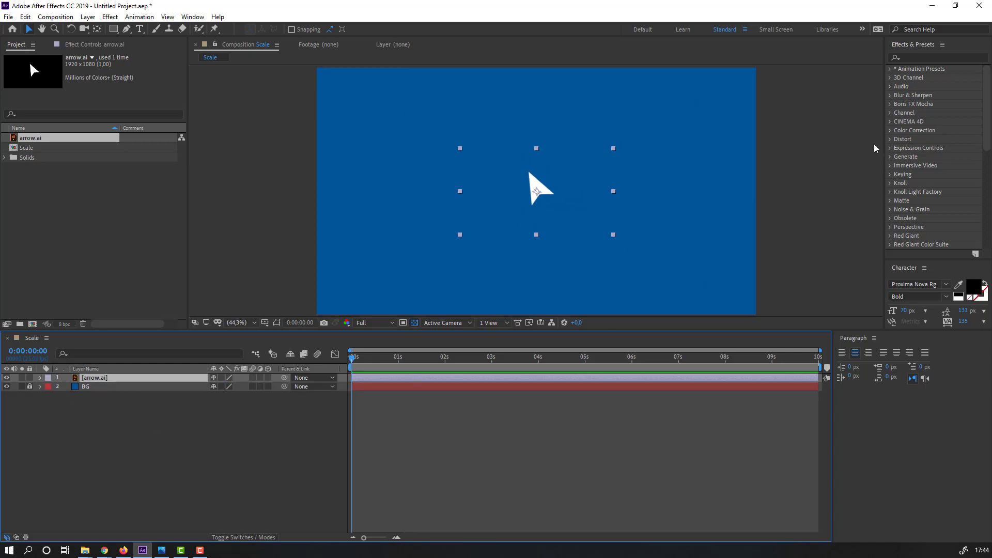
Apply the Fill effect to the arrow layer and set its color to light yellow-orange
left_click(922, 58)
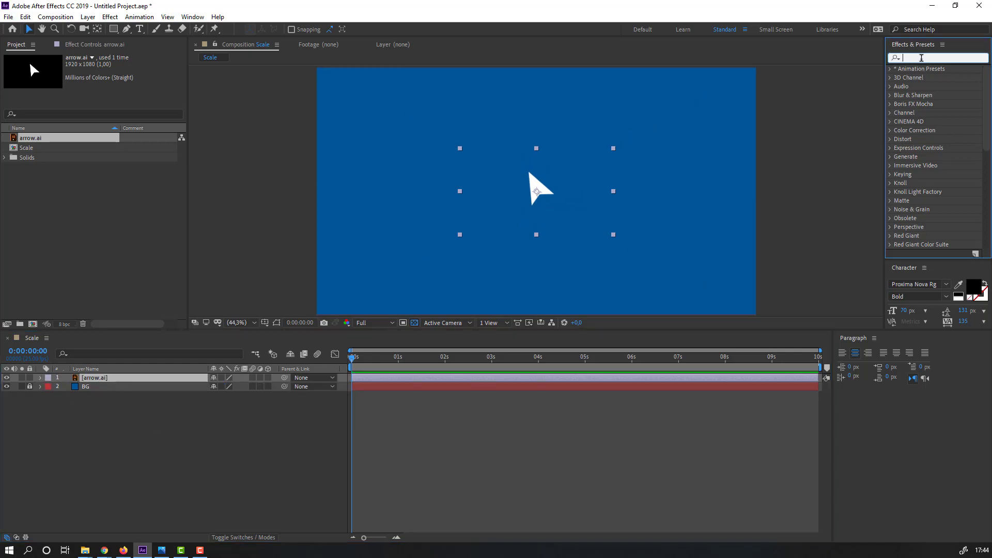
type("fill")
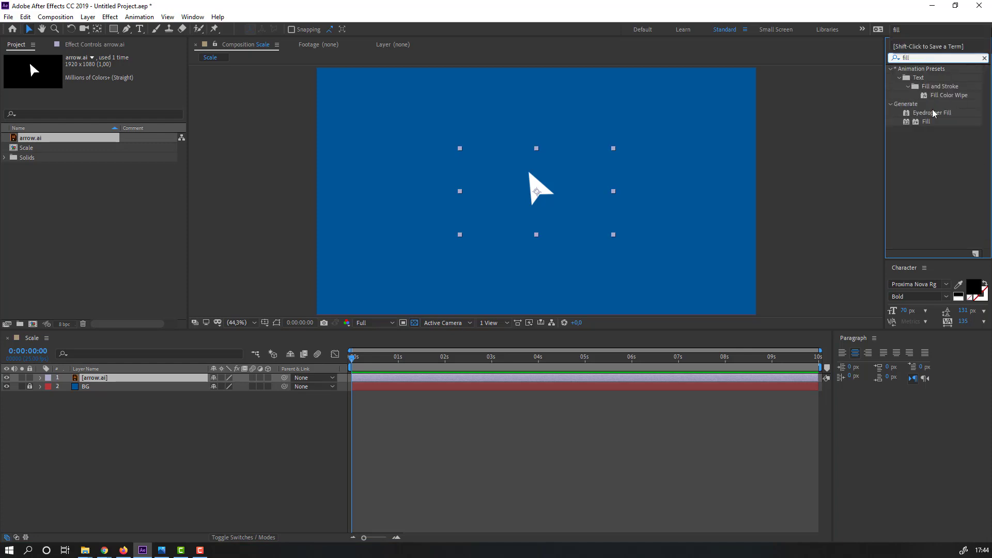
left_click_drag(925, 126, 545, 197)
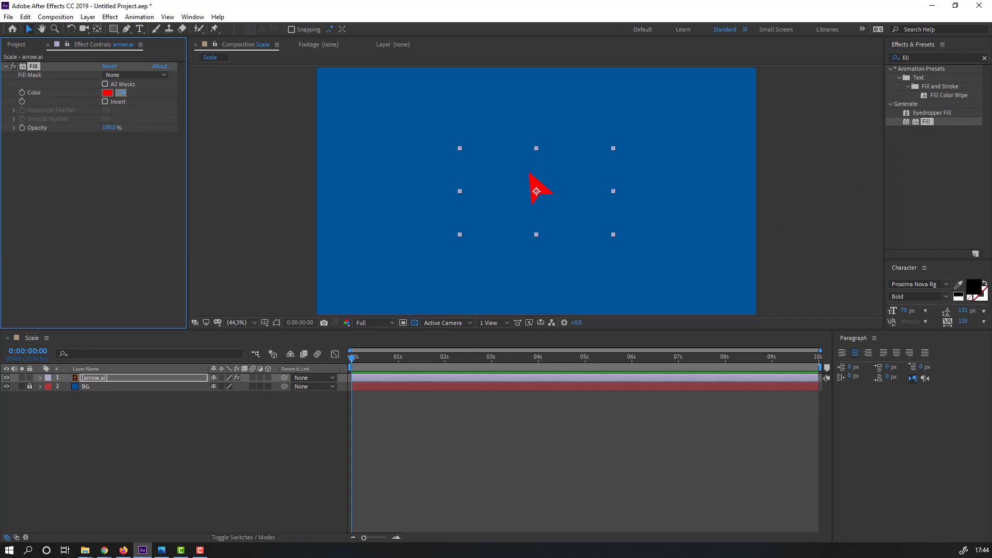
left_click(219, 520)
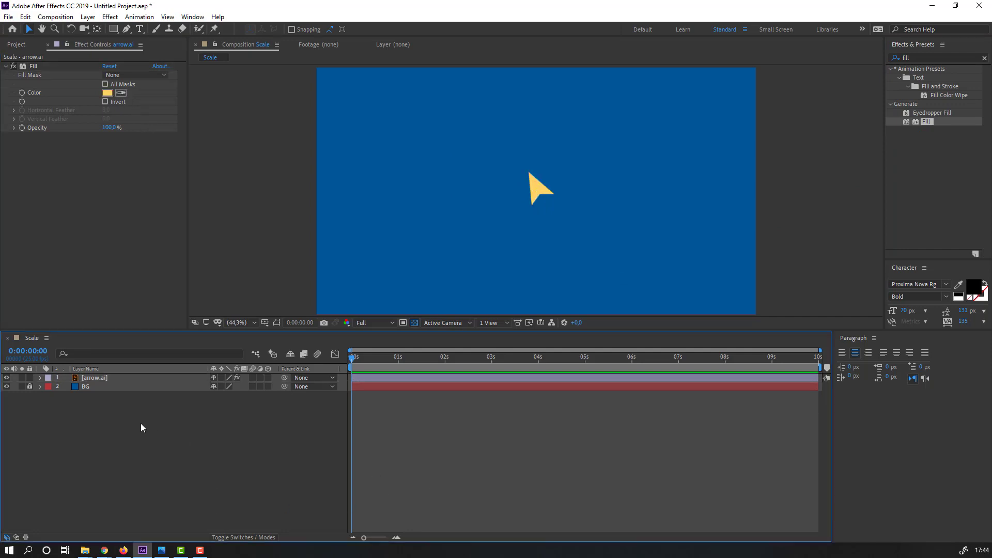
Draw a white circle without stroke over the arrow on a new shape layer and rename the layer as circle_01
left_click_drag(114, 29, 143, 51)
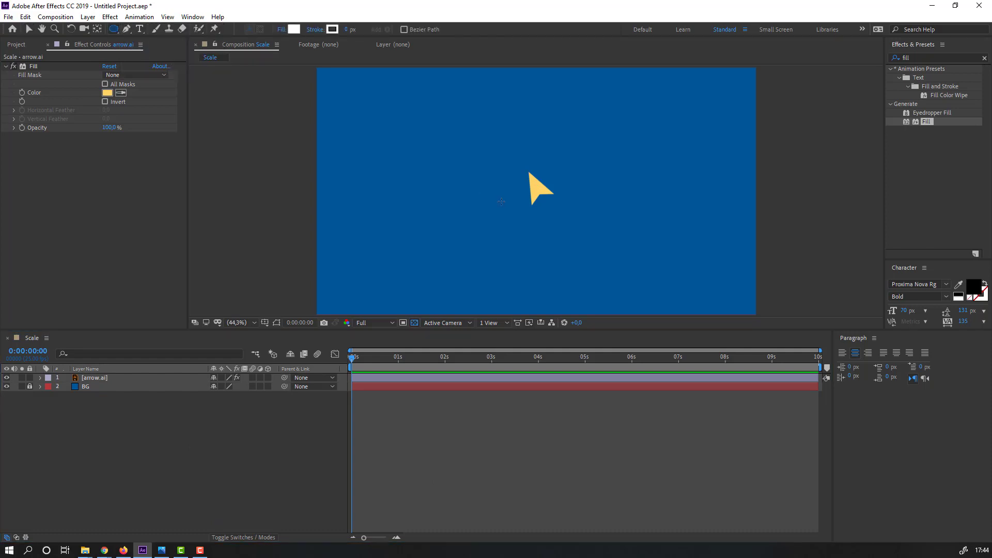
left_click_drag(490, 147, 568, 212)
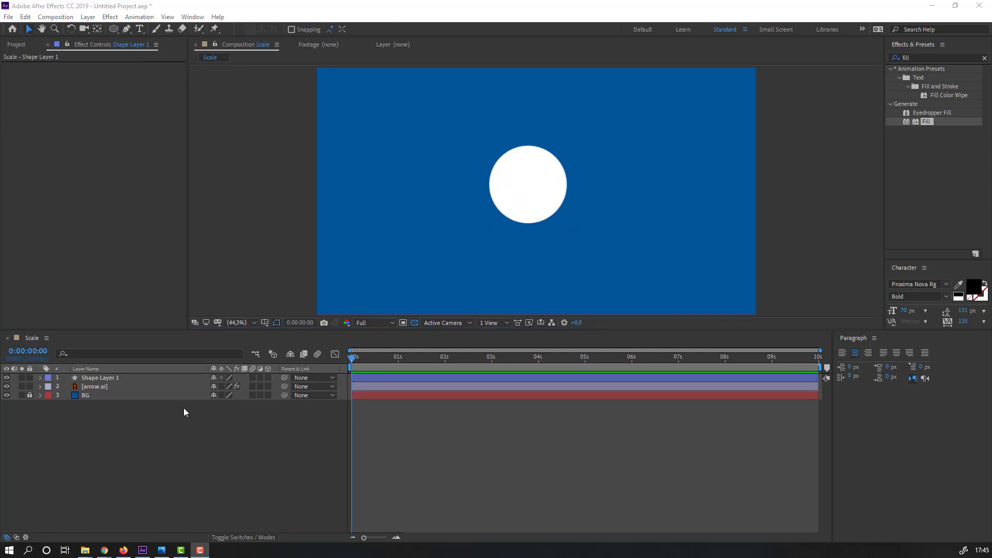
left_click(95, 381)
key("Return")
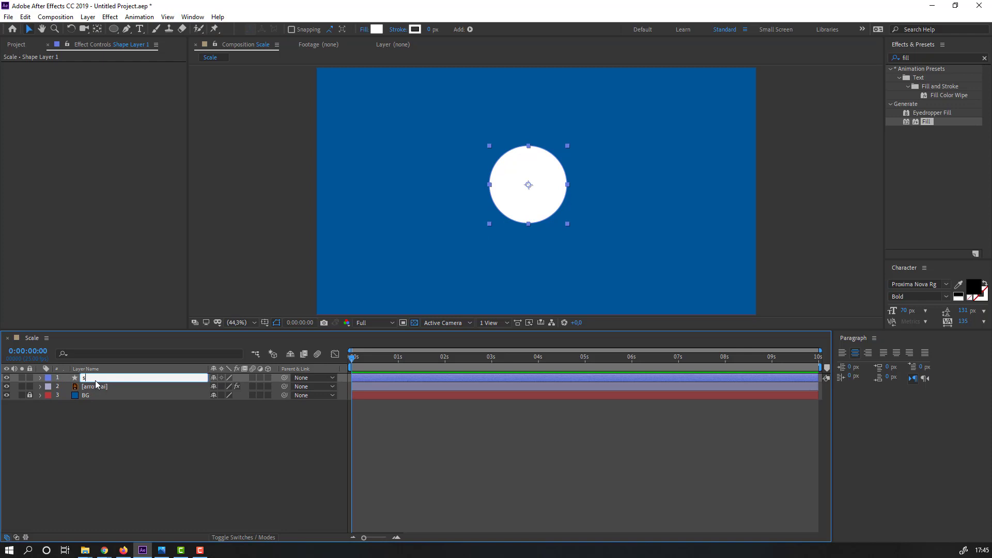
type("circle_01")
key("Return")
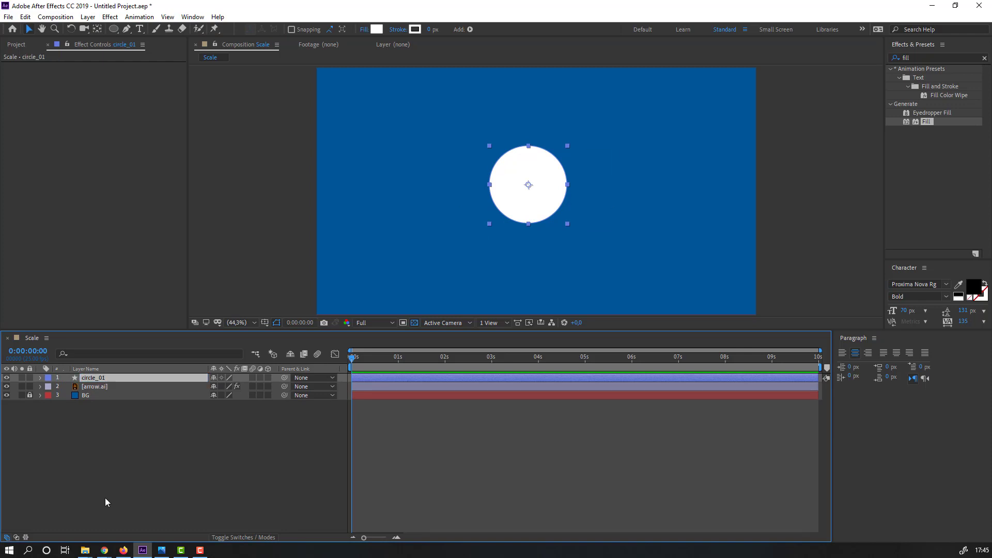
left_click(119, 504)
Show the Title/Action Safe guides and move the circle to the center of the composition
left_click(88, 378)
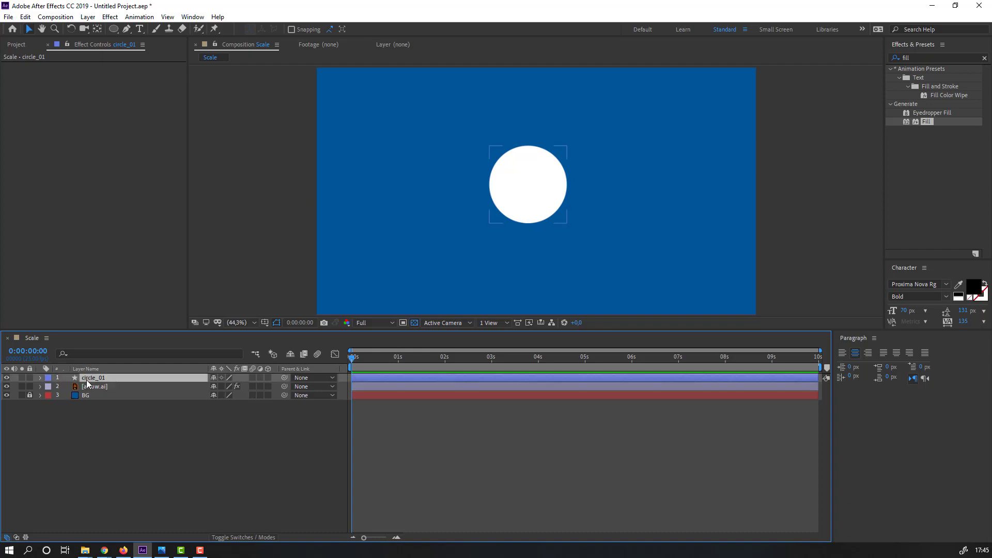
key("s")
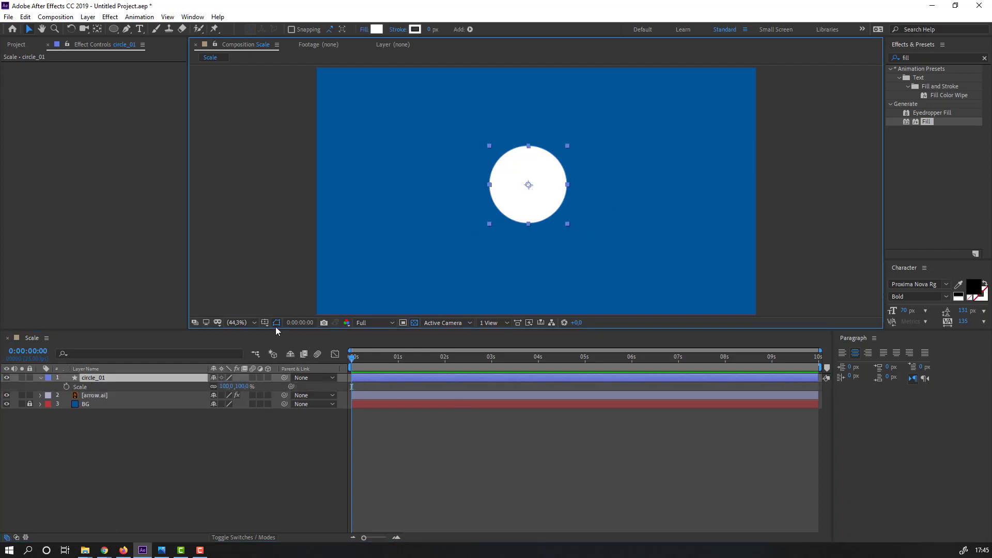
left_click(265, 322)
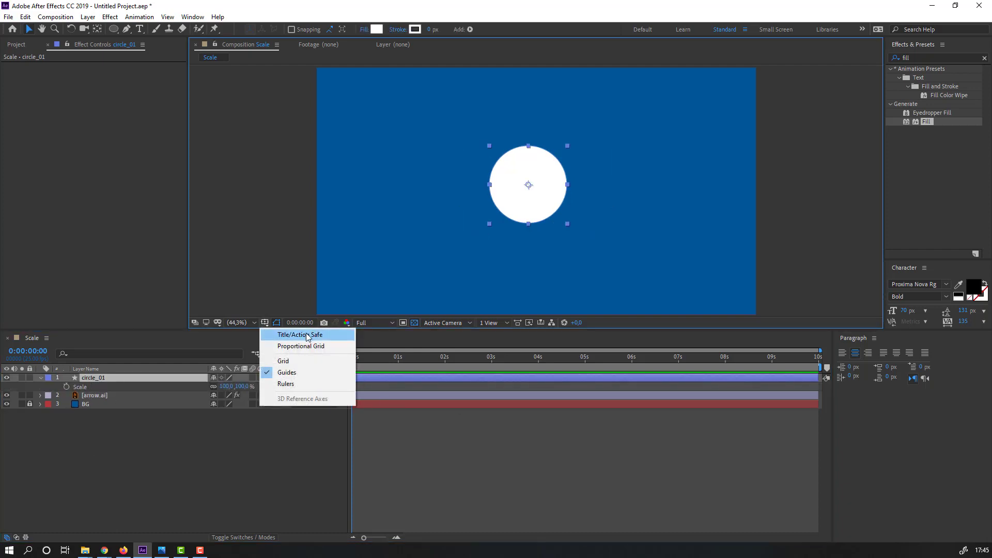
left_click(325, 337)
left_click_drag(540, 200, 548, 211)
left_click(87, 380)
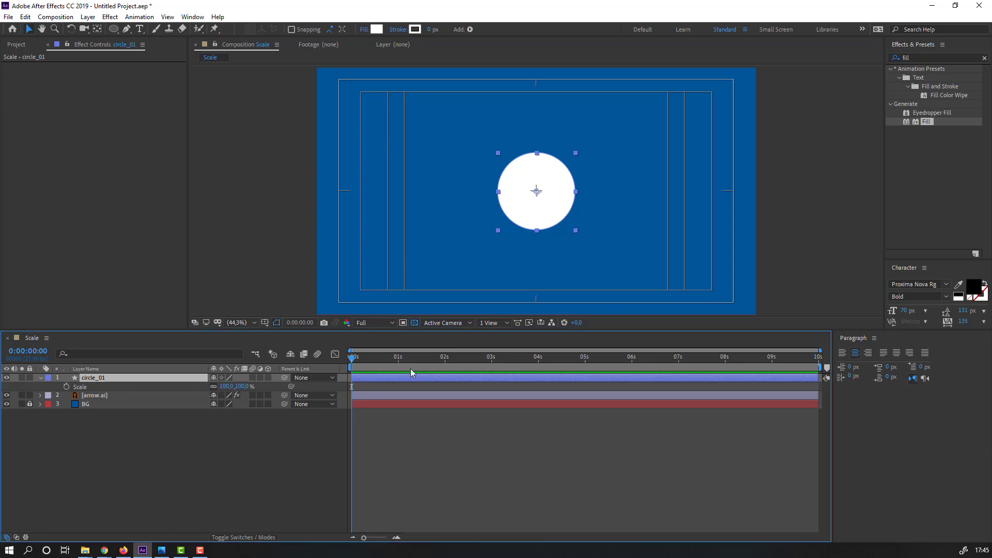
Keyframe the circle_01 scale at 0% on frame 0:00:00:00 and 100% at 0:00:02:01
left_click_drag(366, 361, 448, 364)
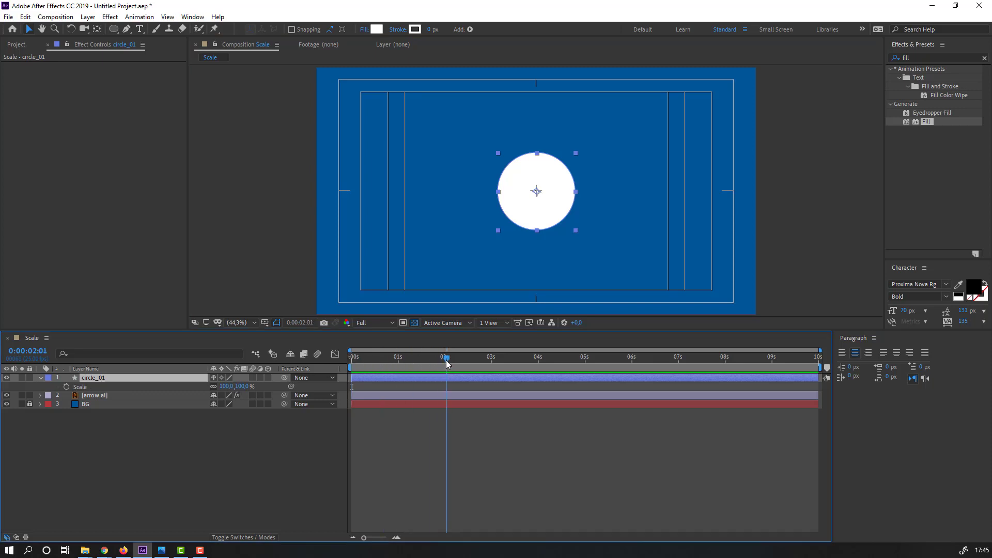
left_click(66, 386)
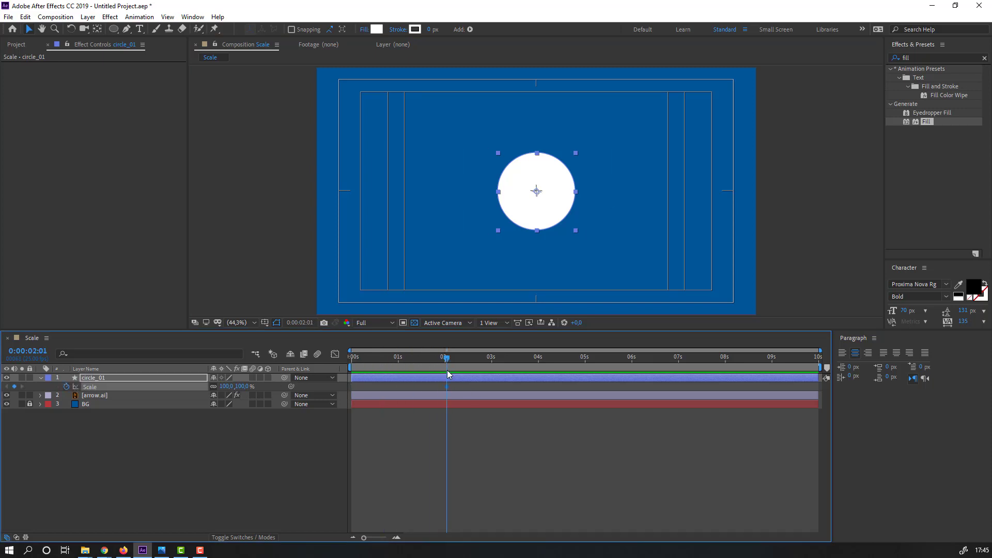
left_click_drag(447, 363, 351, 361)
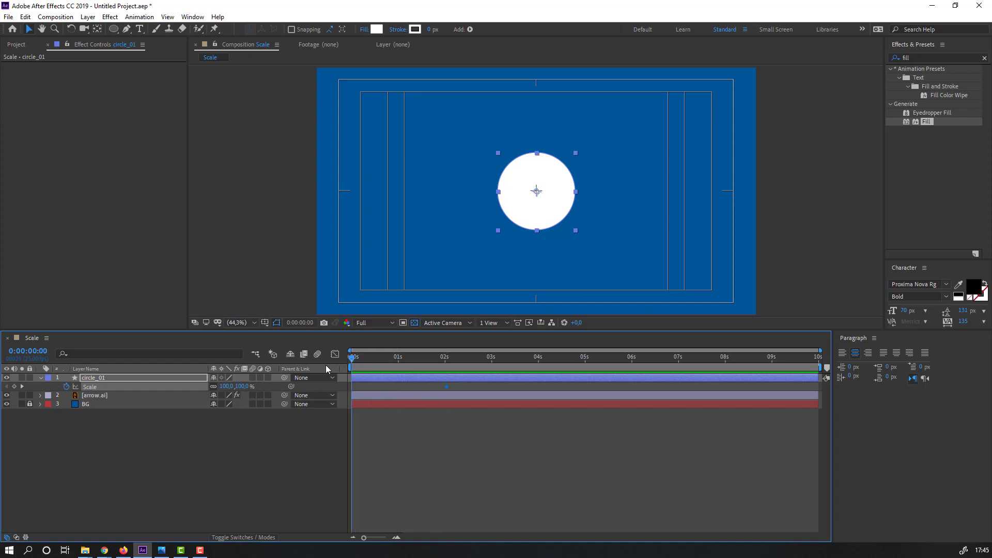
left_click(225, 388)
type("0")
key("Return")
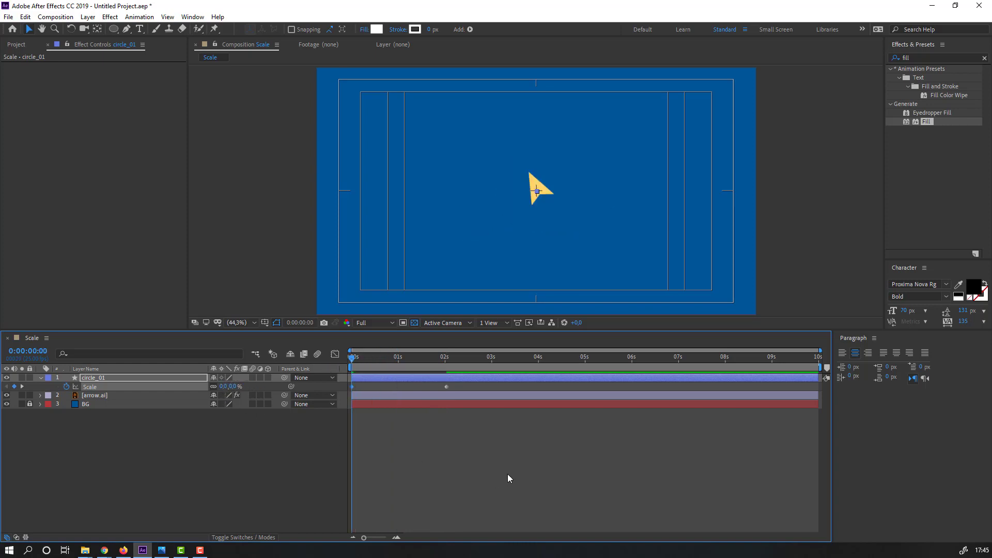
Preview the circle's scale animation and apply Easy Ease to both of its Scale keyframes
left_click(491, 472)
key("space")
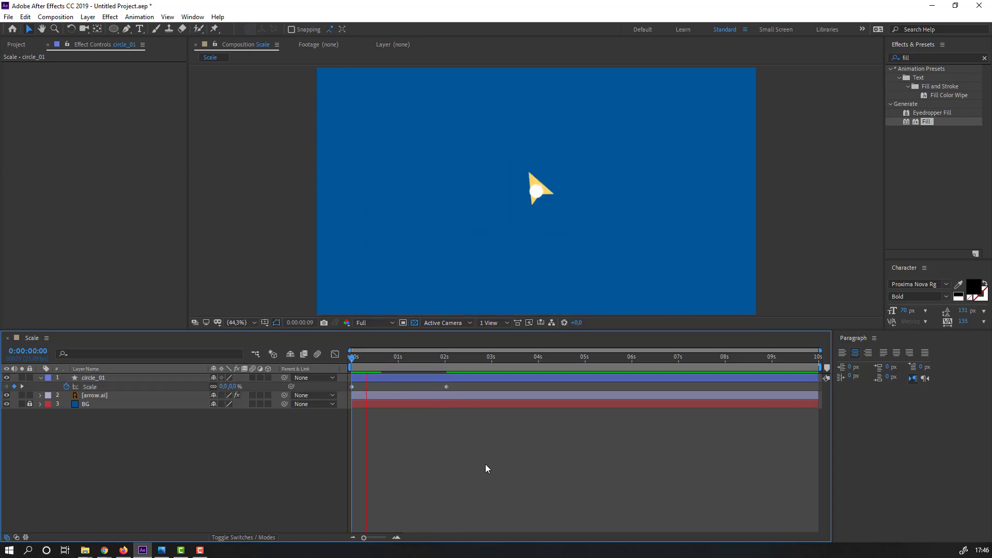
left_click_drag(447, 389, 333, 385)
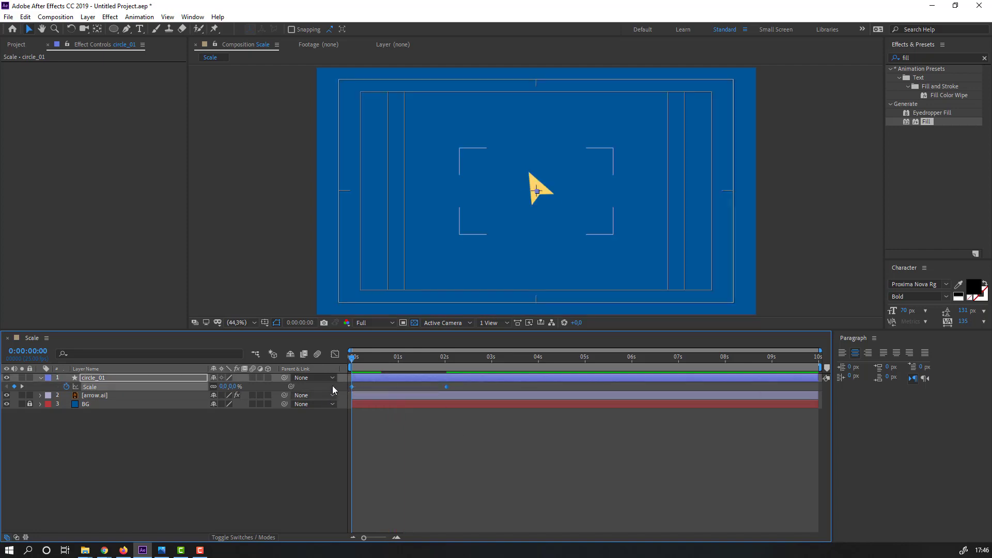
right_click(355, 391)
mouse_move(395, 522)
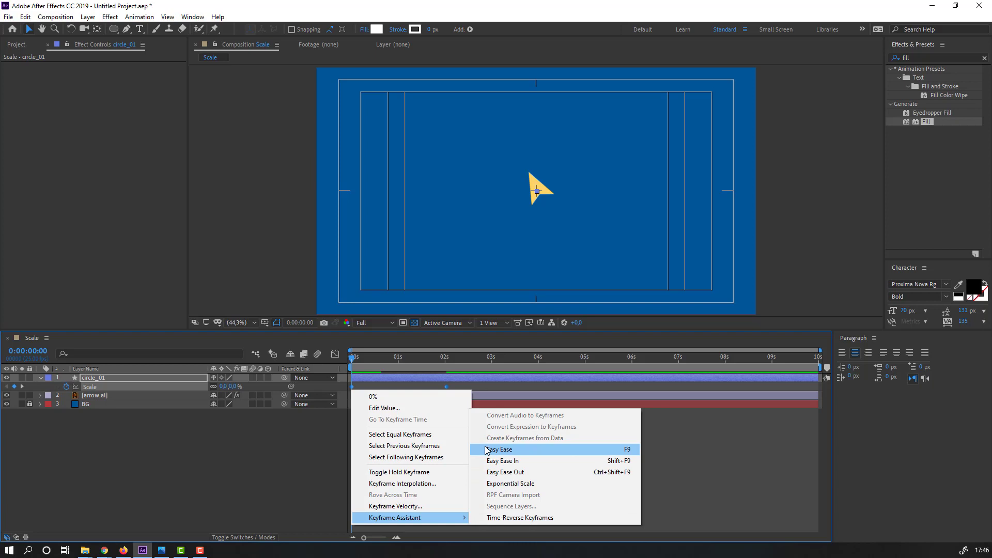
left_click(607, 453)
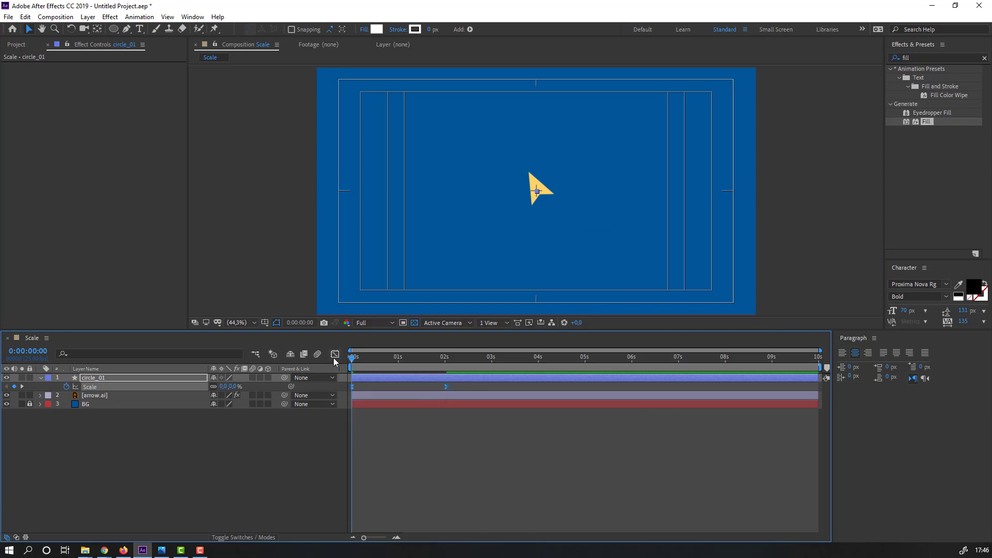
Reshape the circle's scale speed curve so it peaks early and slows gradually, and preview the motion
left_click(335, 355)
left_click_drag(503, 499, 405, 509)
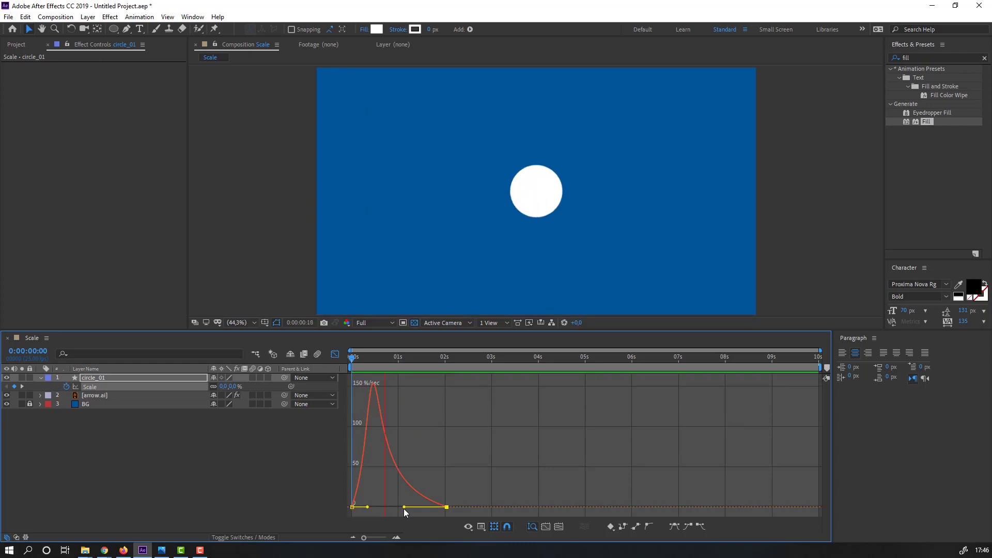
key("space")
left_click_drag(368, 507, 364, 508)
key("space")
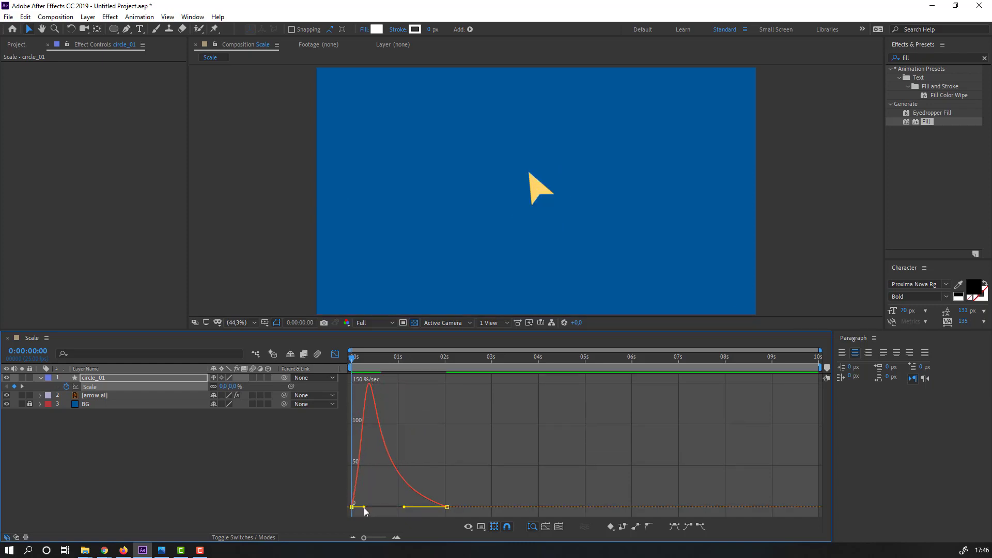
key("space")
key("shift+F3")
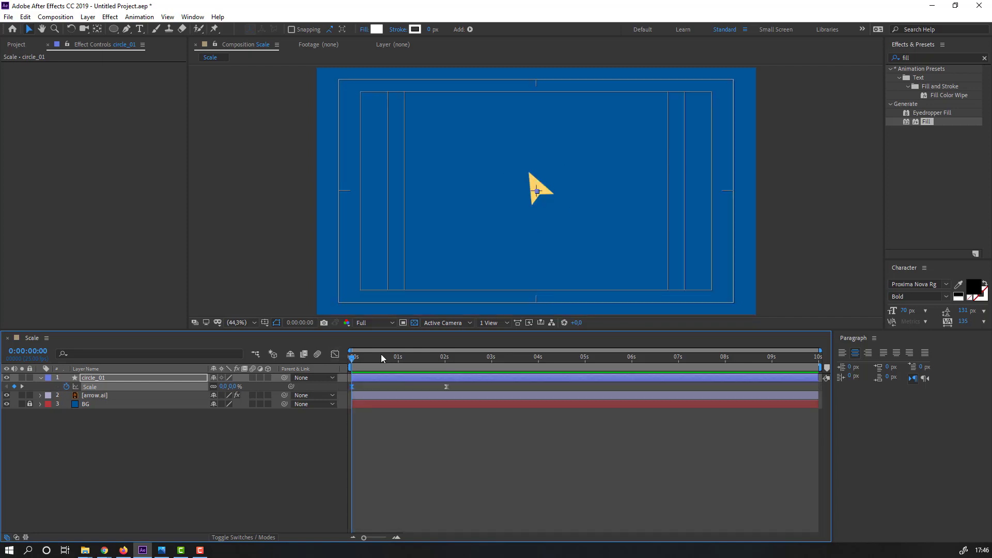
Shift the circle_01 layer in time so it starts at about 1.5 seconds
left_click(143, 499)
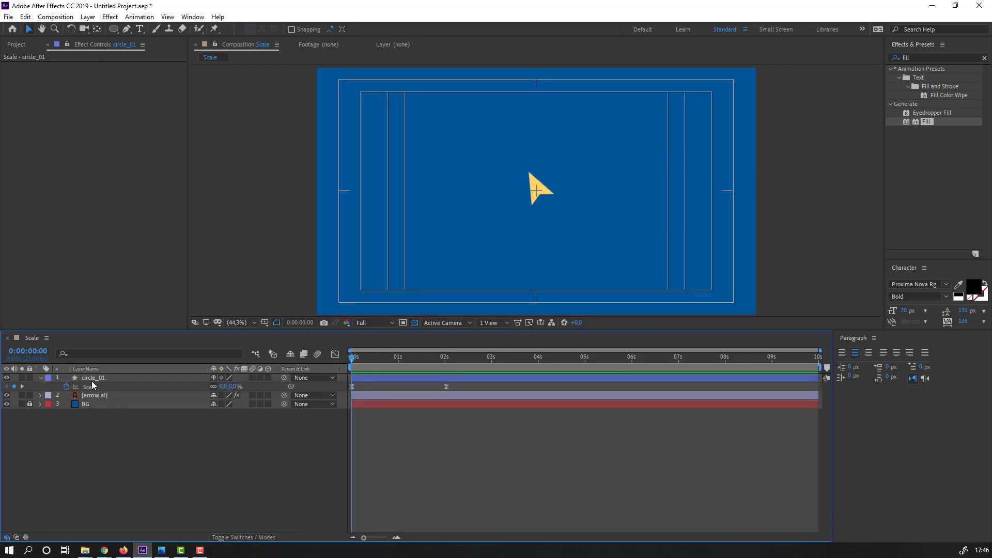
left_click(92, 382)
left_click_drag(383, 380, 453, 381)
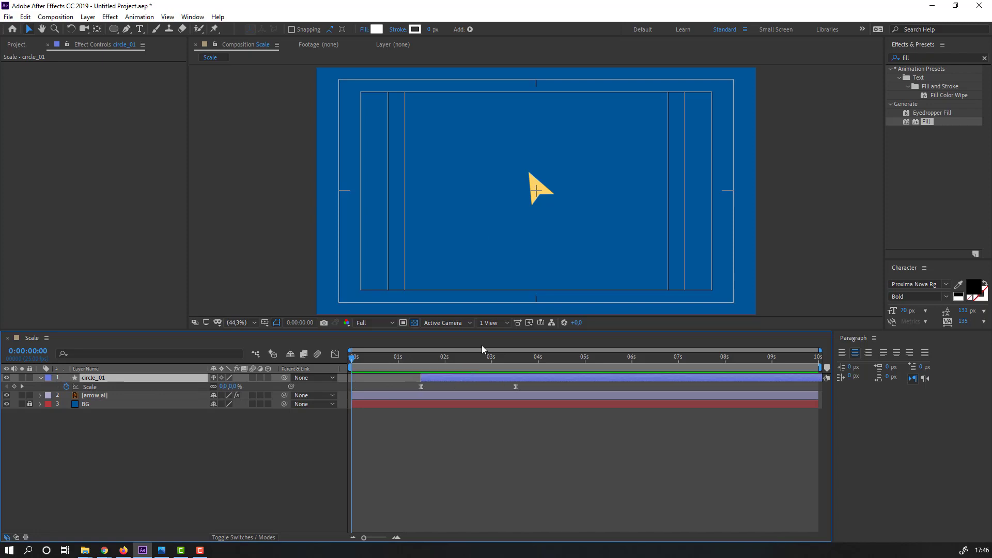
Rotate the arrow layer to 81° and move it just outside the frame's lower-left corner
left_click(95, 397)
left_click_drag(535, 198, 495, 206)
key("r")
left_click_drag(225, 405, 260, 403)
left_click_drag(430, 275, 383, 259)
left_click_drag(452, 186, 224, 325)
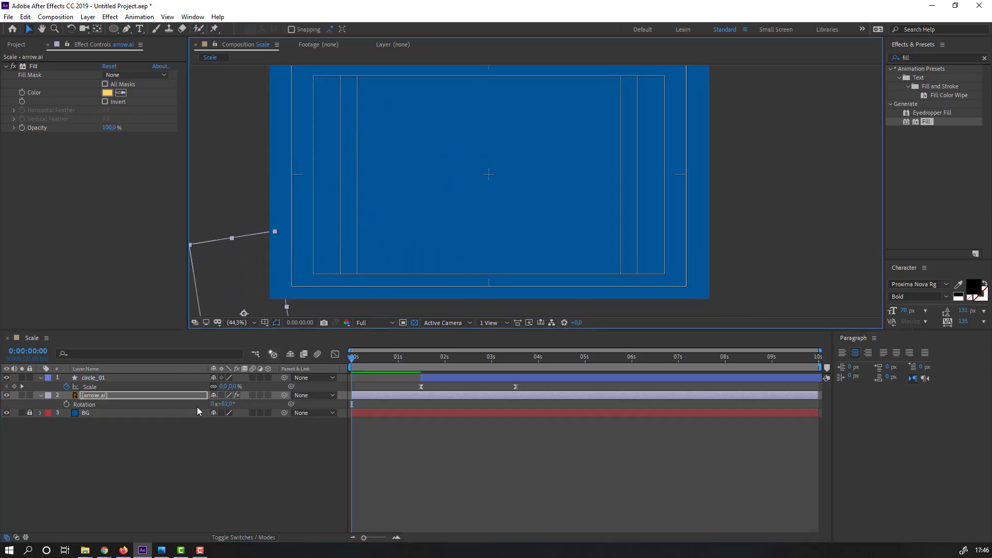
Keyframe the arrow's Position from its off-frame start at 0 seconds to just below and left of the frame centre at 0:00:01:11
left_click(97, 398)
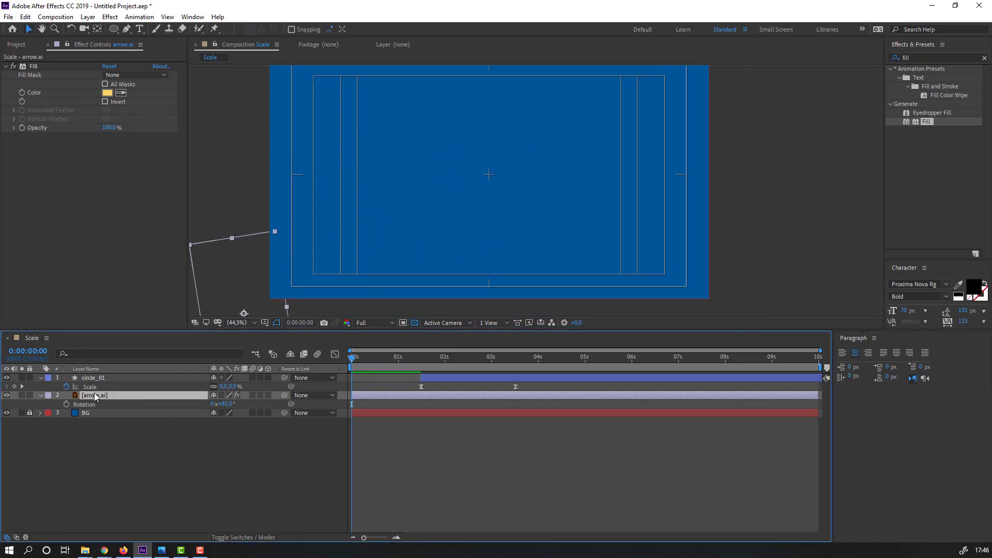
key("p")
left_click(66, 404)
left_click_drag(375, 365, 419, 368)
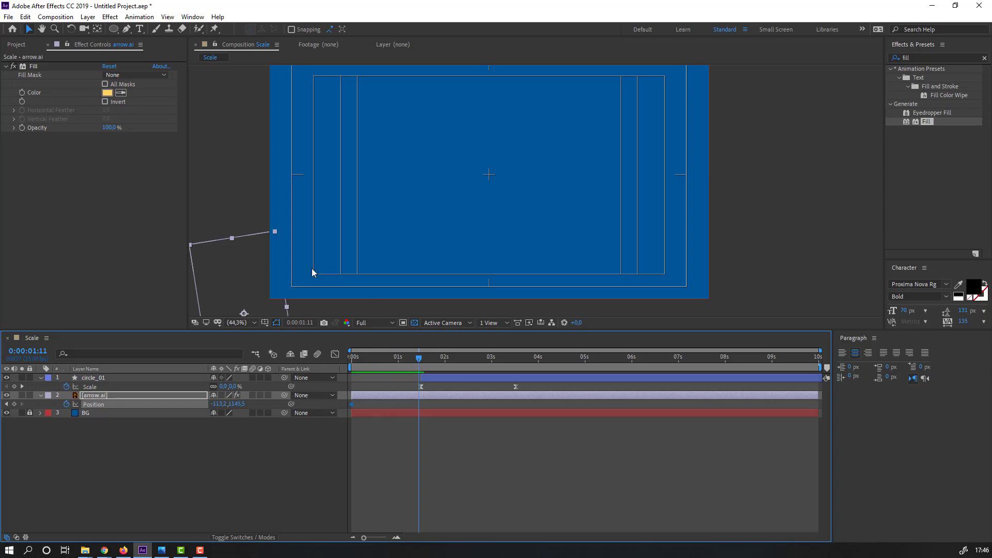
left_click_drag(239, 302, 449, 189)
mouse_move(428, 364)
left_mouse_down()
mouse_move(474, 365)
mouse_move(420, 366)
left_mouse_up()
scroll(492, 226, "up", 1)
left_click_drag(443, 217, 461, 200)
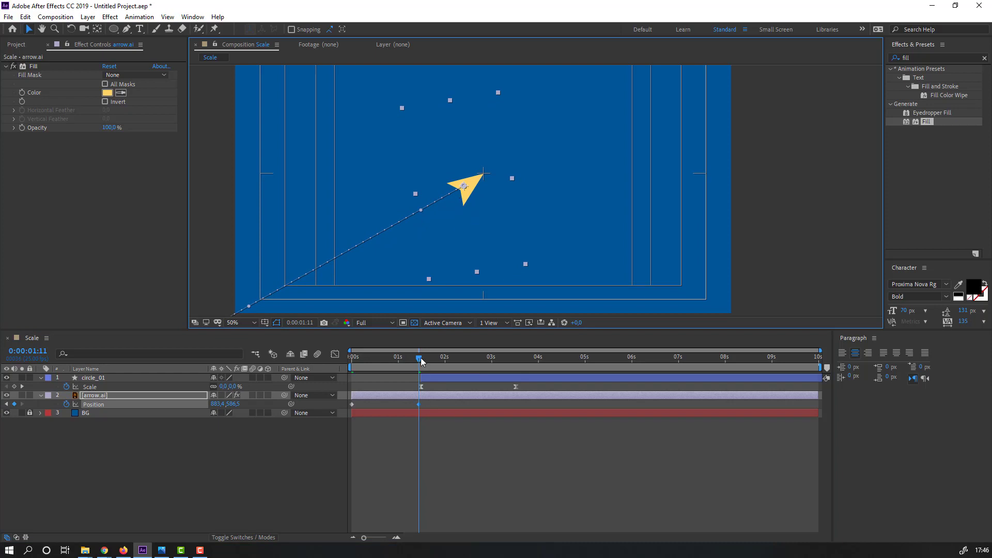
Preview the arrow's flight from the start and apply Easy Ease to both of its Position keyframes
left_click_drag(418, 364, 318, 364)
left_click(467, 461)
key("space")
key("space")
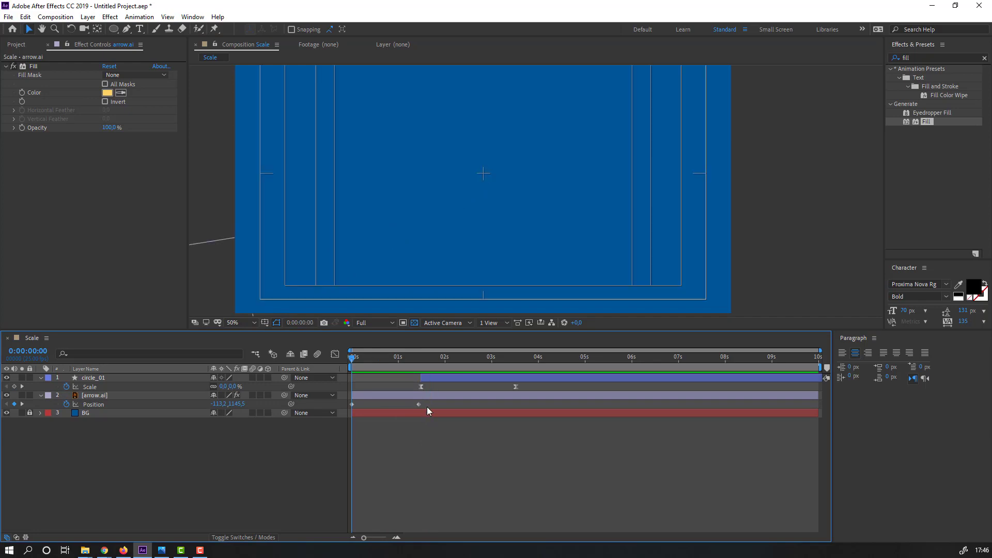
left_click(352, 404)
right_click(352, 404)
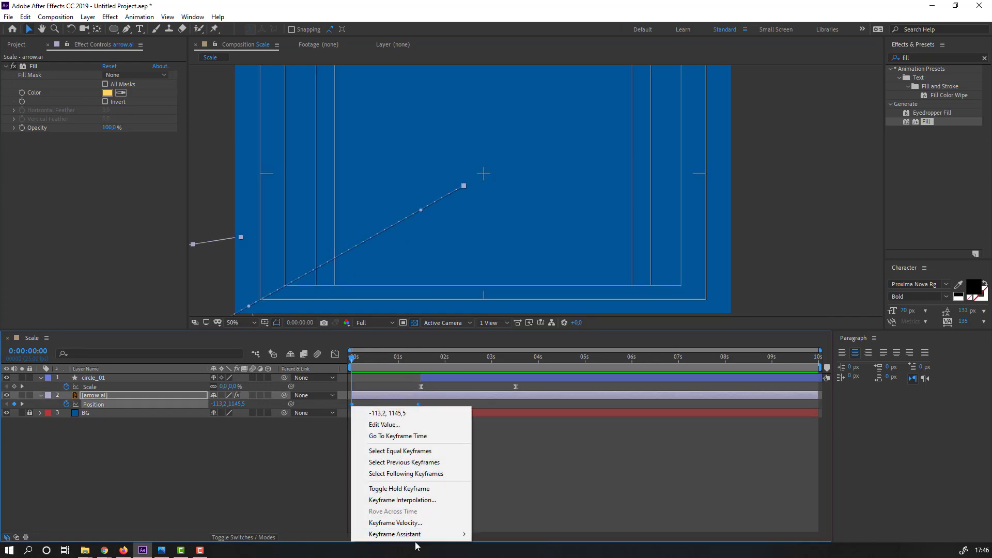
mouse_move(420, 540)
left_click(508, 468)
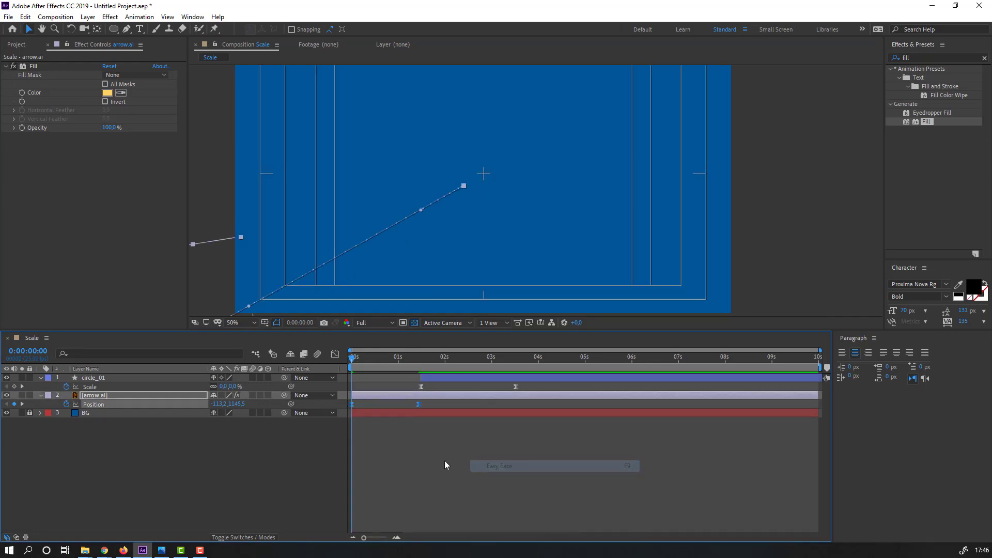
Reshape the arrow's position speed curve so it peaks early and slows gradually, and preview the motion
left_click(335, 355)
left_click_drag(454, 496, 395, 509)
key("space")
key("space")
key("space")
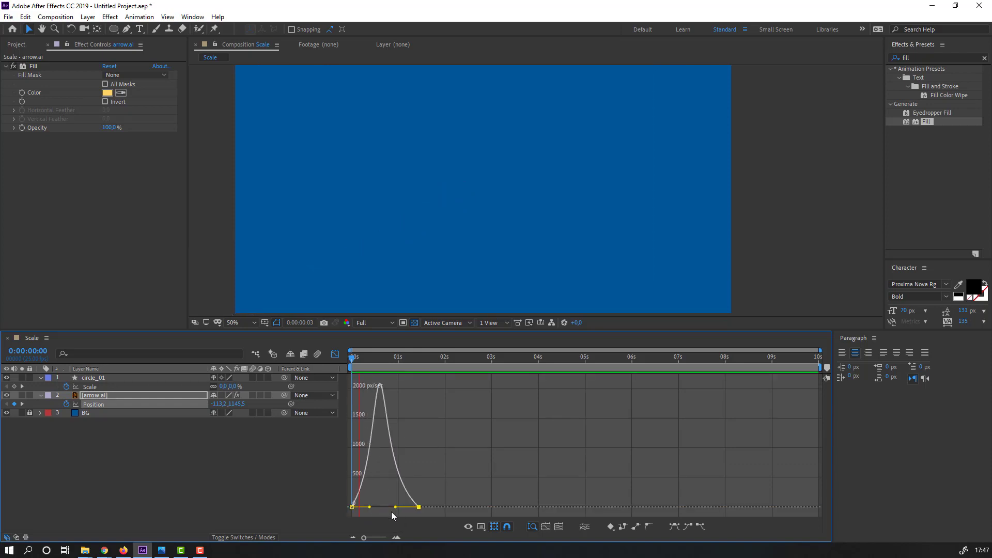
key("space")
left_click(335, 354)
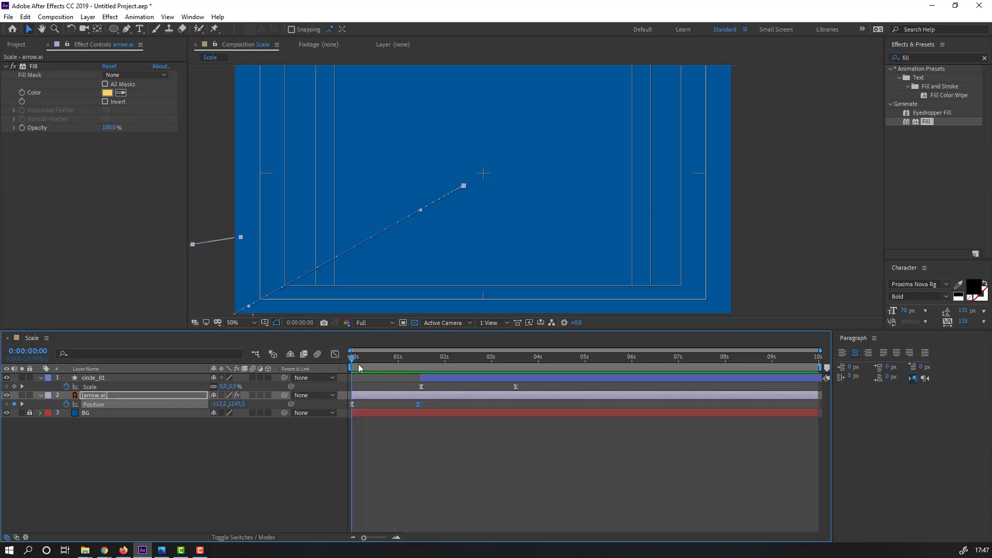
Move the arrow lower and further right at 0:00:00:17, bend its motion path into an upward-curving arc, and preview it
left_click_drag(357, 361, 386, 356)
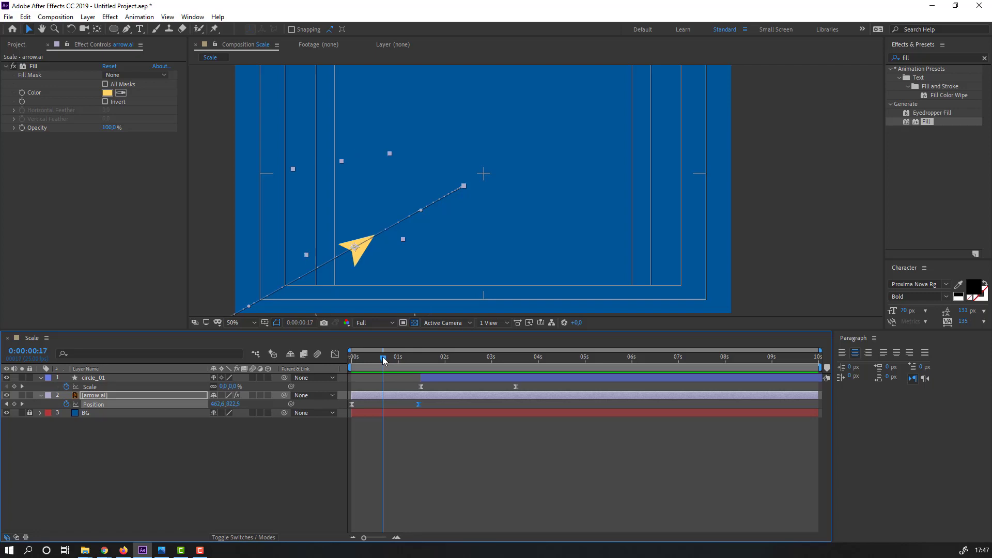
left_click_drag(356, 258, 393, 272)
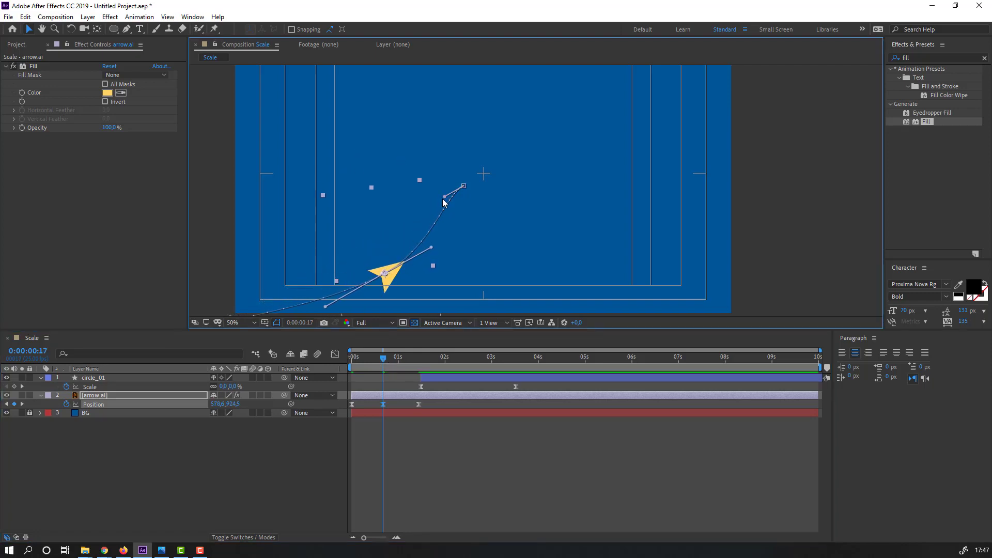
left_click_drag(445, 197, 457, 203)
scroll(311, 307, "down", 1)
left_click(266, 419)
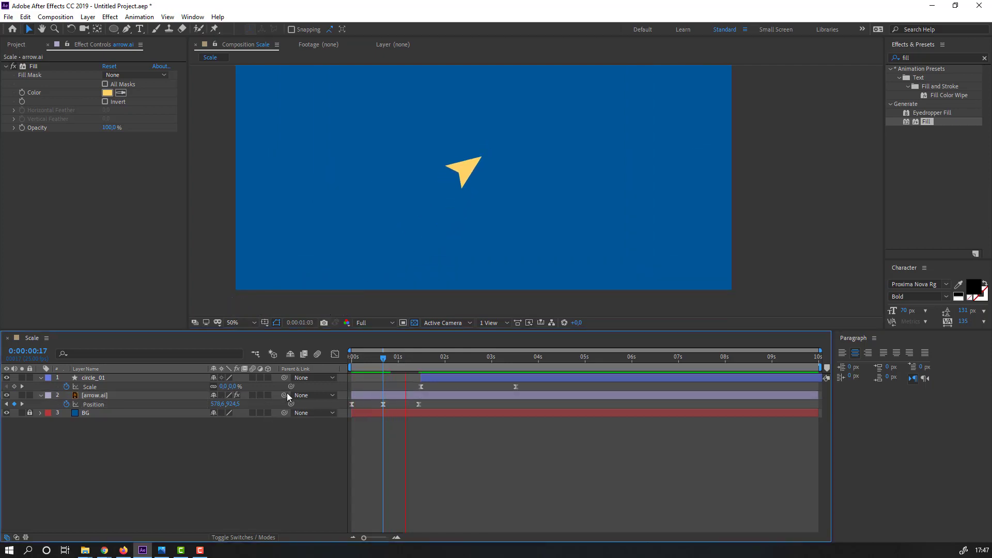
key("space")
Keyframe the arrow's Rotation at 81° at 0 seconds, 72° at 0:00:00:17 and 31° at 0:00:01:11, and preview the turn
left_click(94, 396)
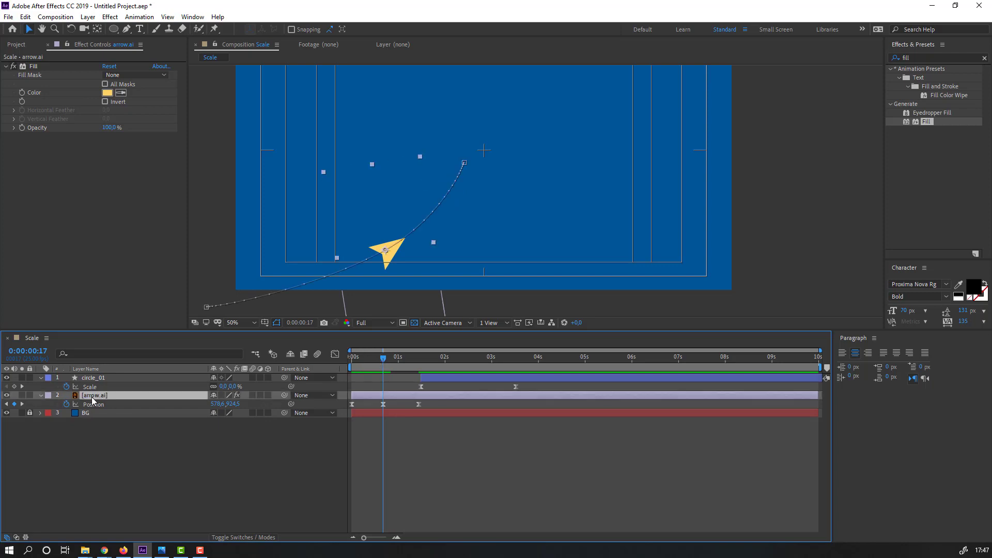
key("shift+r")
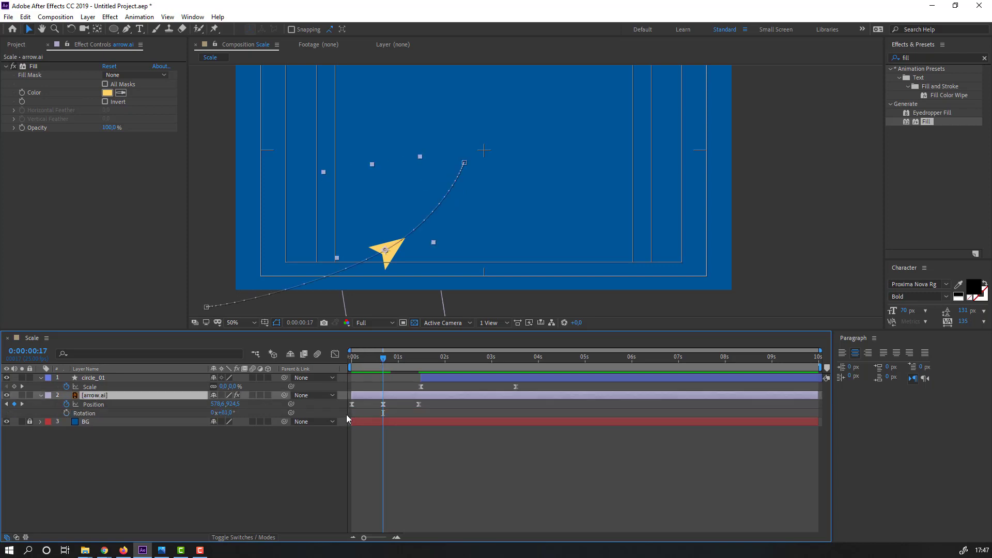
mouse_move(389, 361)
left_mouse_down()
mouse_move(344, 367)
mouse_move(383, 364)
left_mouse_up()
left_click(67, 413)
left_click_drag(228, 415, 223, 416)
left_click_drag(385, 359, 419, 361)
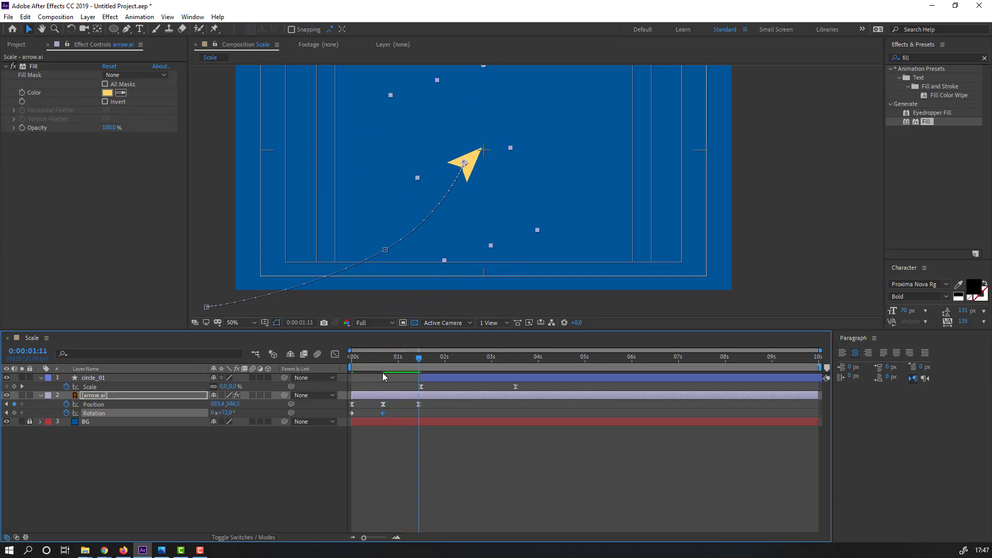
left_click_drag(230, 414, 207, 413)
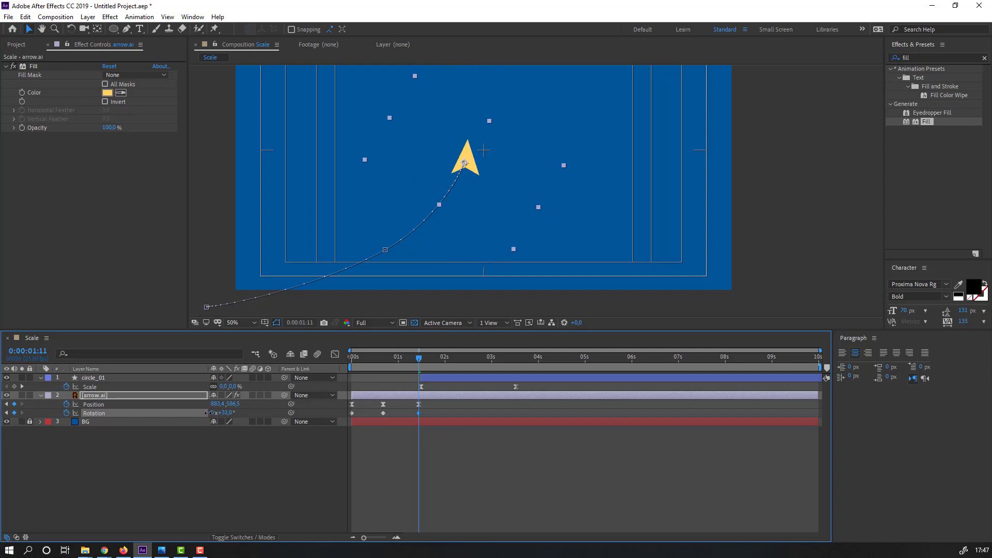
left_click(450, 452)
key("space")
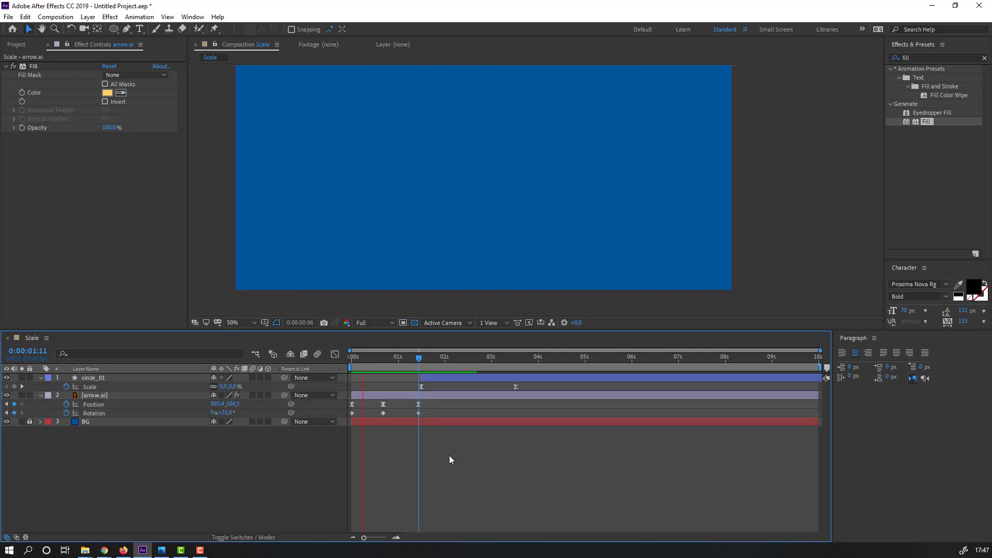
left_click(423, 361)
key("space")
key("space")
Shift the arrow's end point at 0:00:01:11 slightly down and right, smooth the motion path's curve with its handles, and preview it
left_click_drag(422, 361, 418, 360)
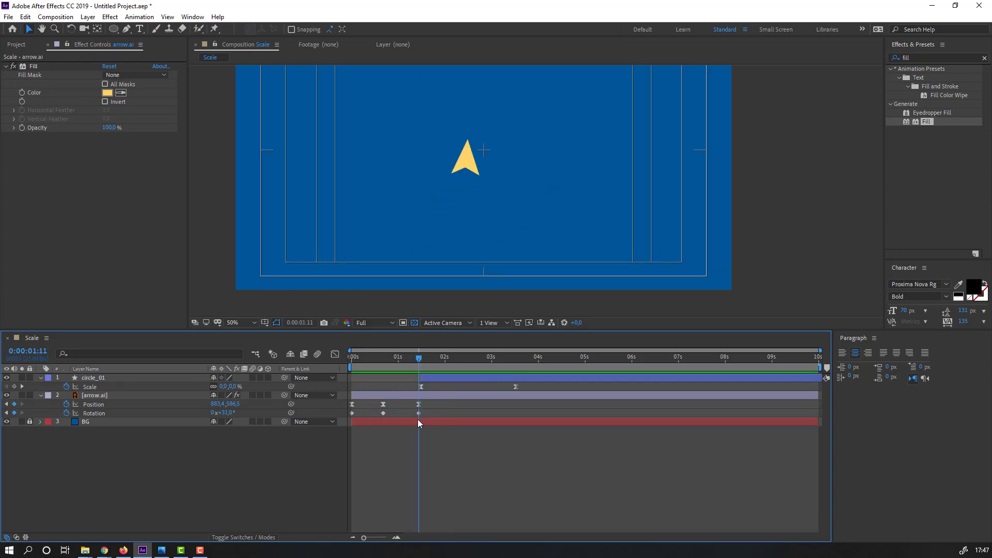
left_click(418, 406)
left_click_drag(476, 174, 387, 262)
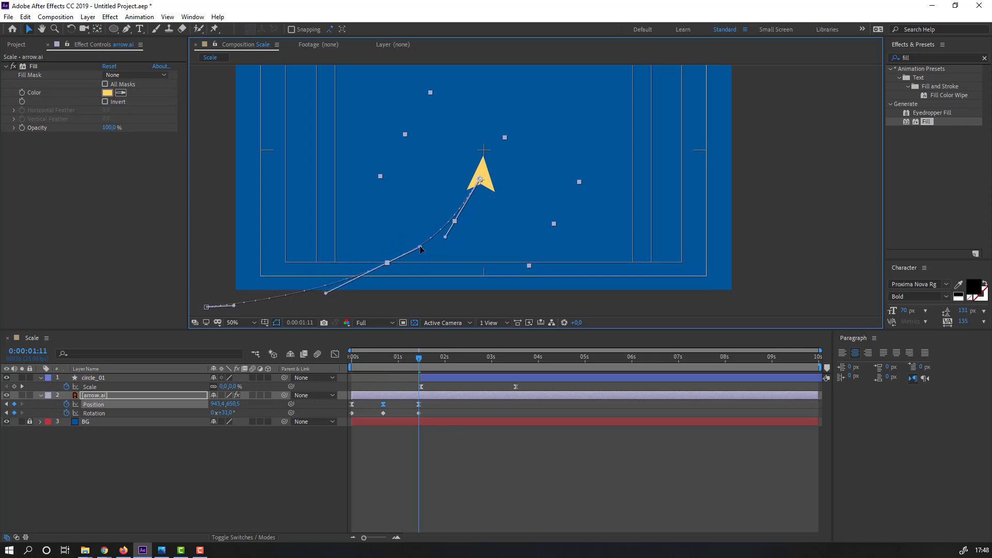
left_click_drag(445, 238, 439, 237)
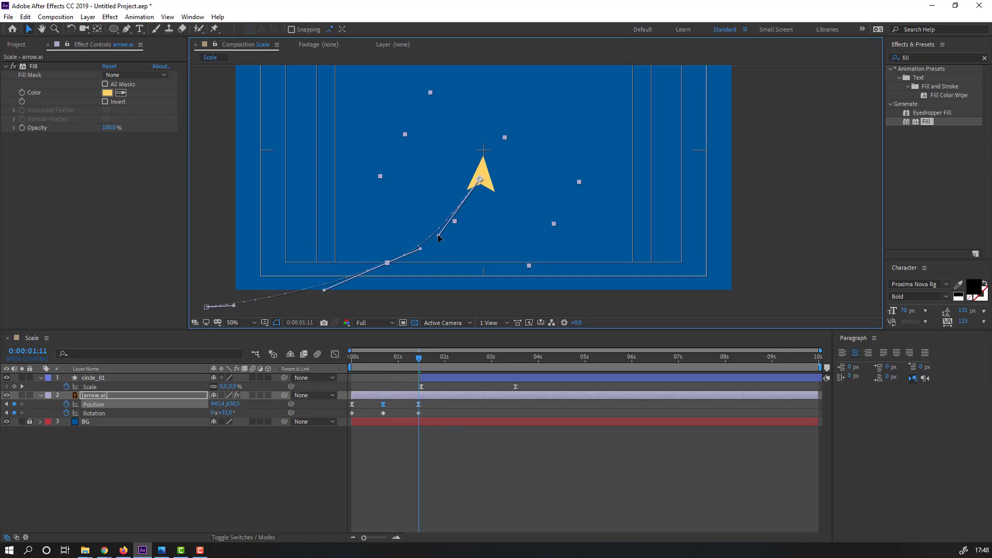
left_click(445, 453)
key("space")
Apply Easy Ease to the arrow's three Rotation keyframes and preview the motion
left_click_drag(428, 412, 362, 422)
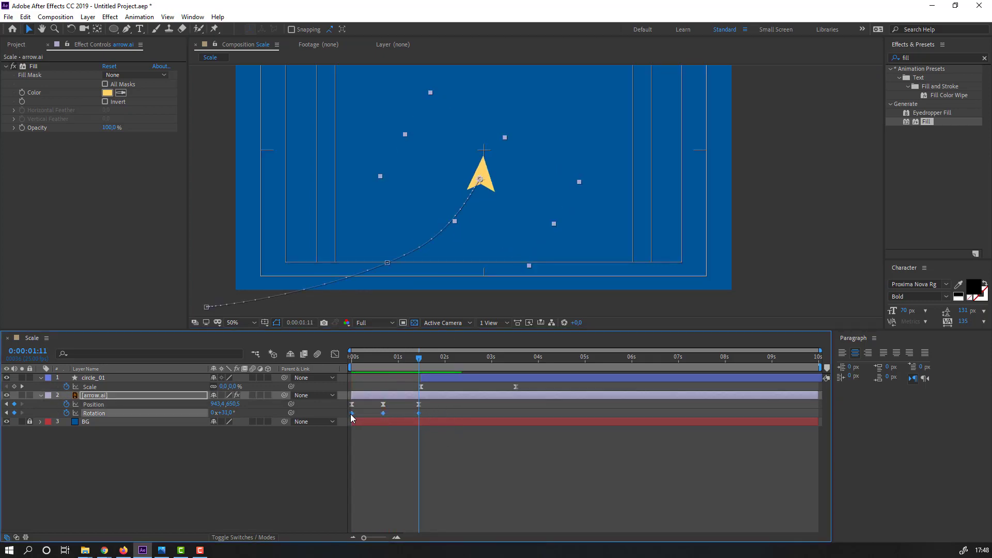
right_click(352, 415)
mouse_move(448, 408)
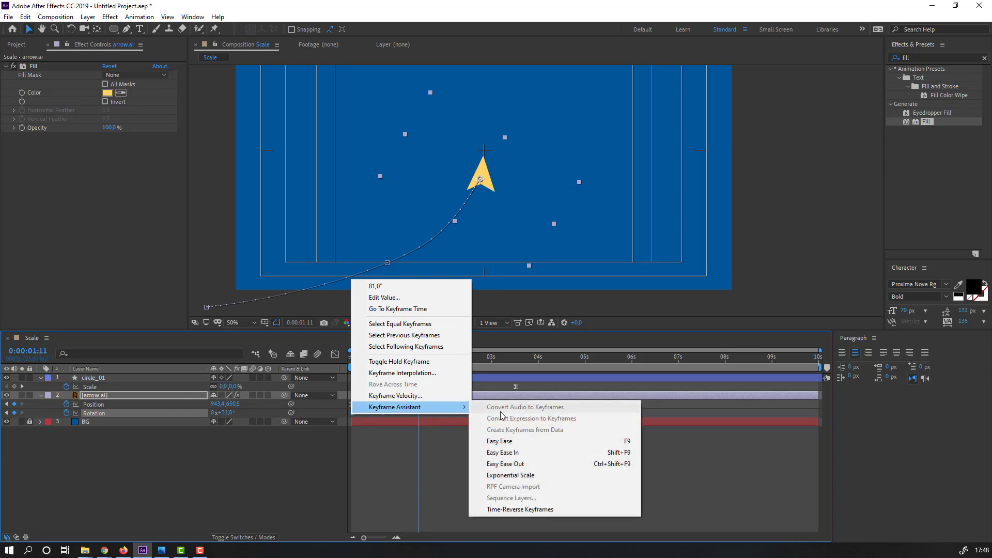
left_click(498, 442)
left_click(471, 469)
key("space")
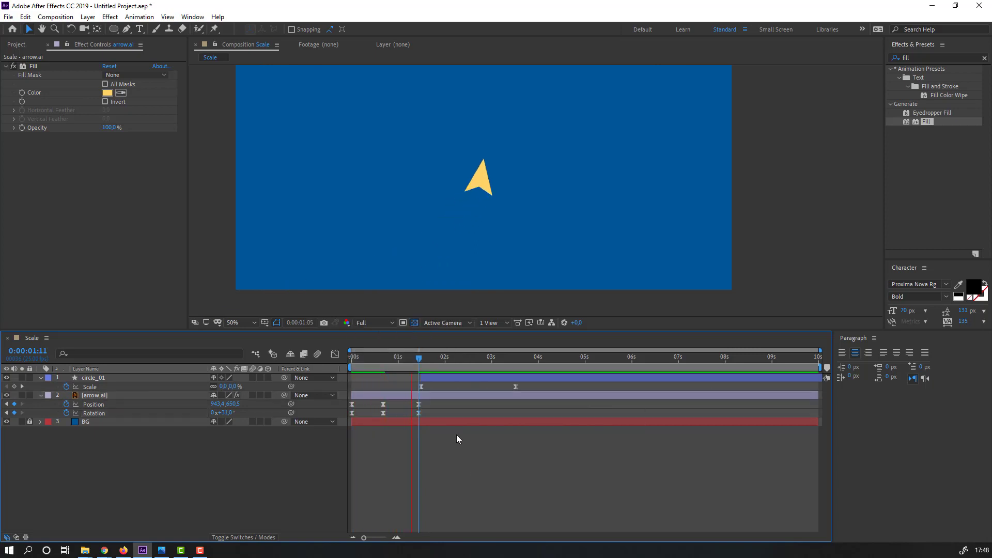
Add a Position keyframe holding the arrow at 0:00:01:12, and move the arrow just below the white circle at 0:00:03:13
left_click(421, 357)
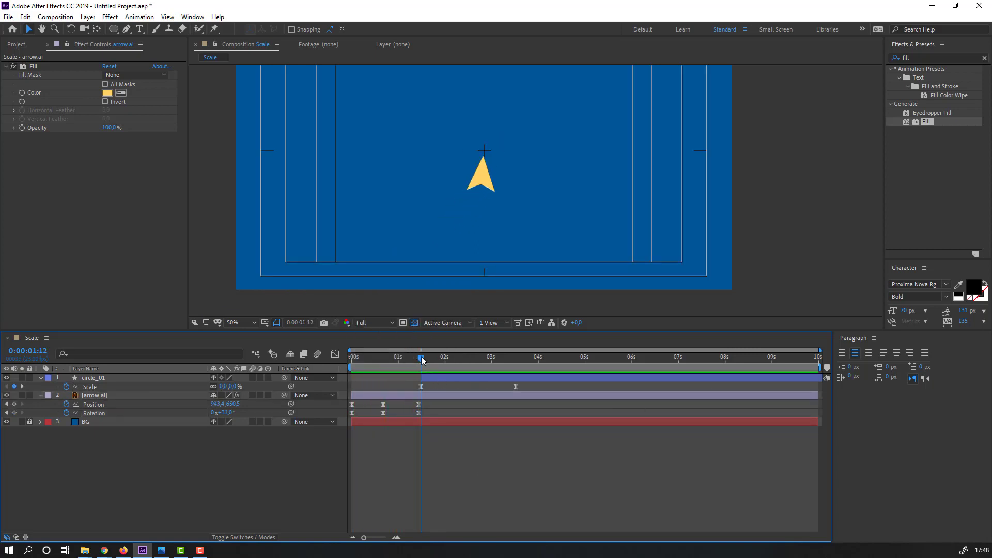
mouse_move(421, 357)
left_mouse_down()
mouse_move(442, 358)
mouse_move(421, 362)
left_mouse_up()
left_click(526, 395)
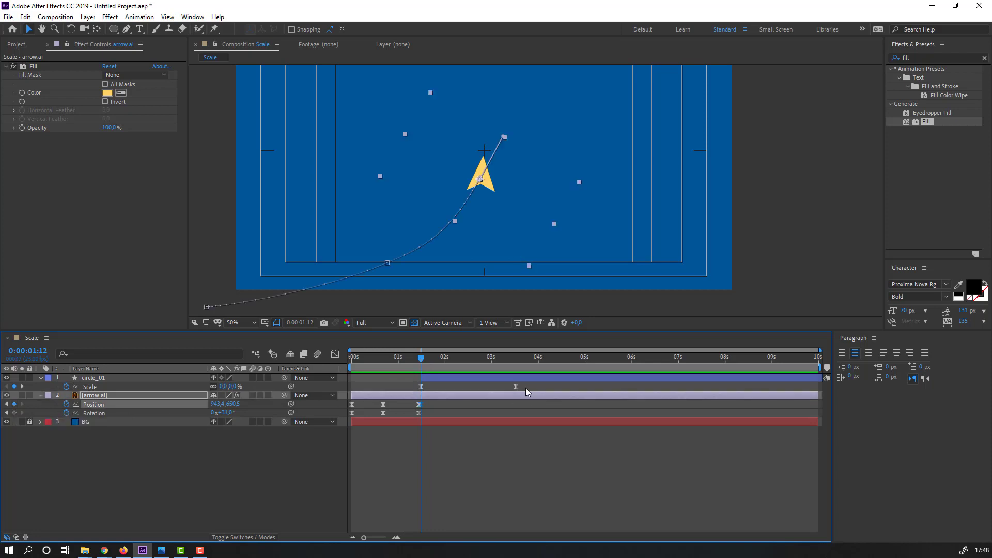
left_click_drag(424, 357, 516, 359)
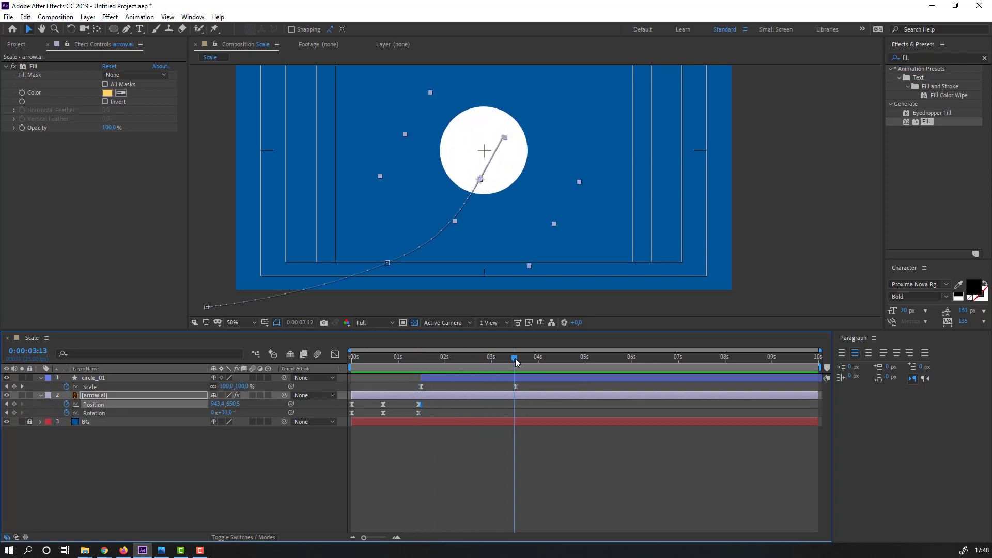
left_click_drag(480, 190, 491, 222)
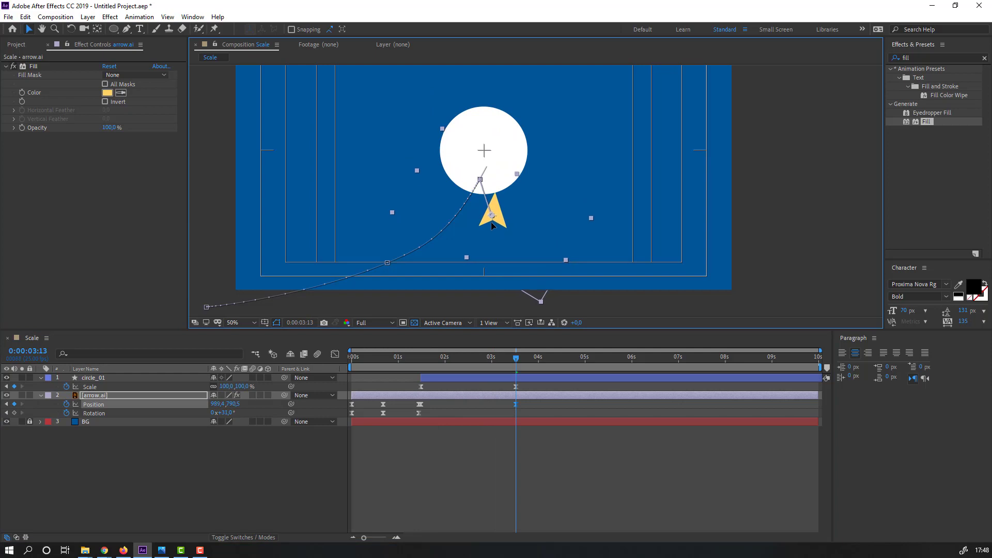
Add a Rotation keyframe at 0:00:01:12, rotate the arrow to 10° at 0:00:03:13, and nudge it slightly right at that time
left_click_drag(516, 366, 421, 363)
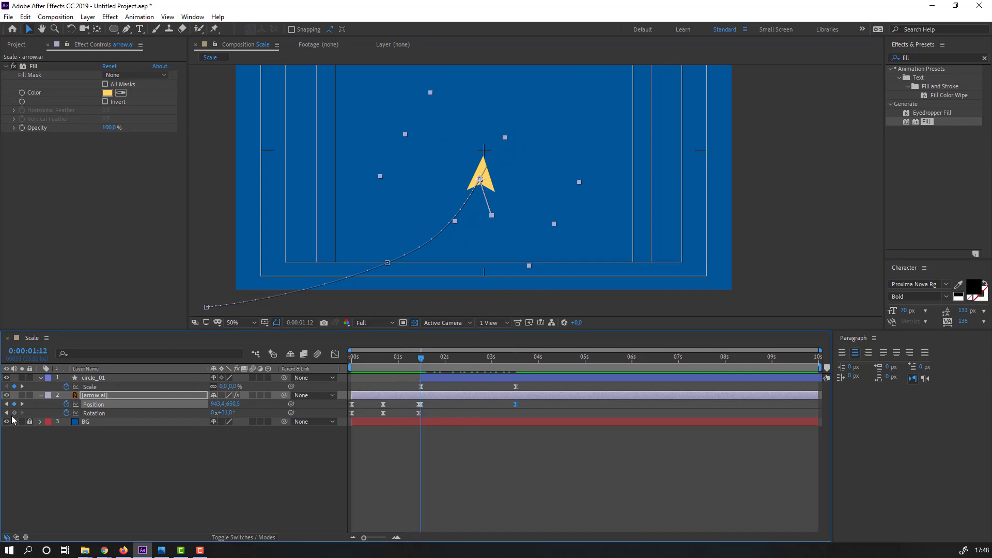
left_click(14, 413)
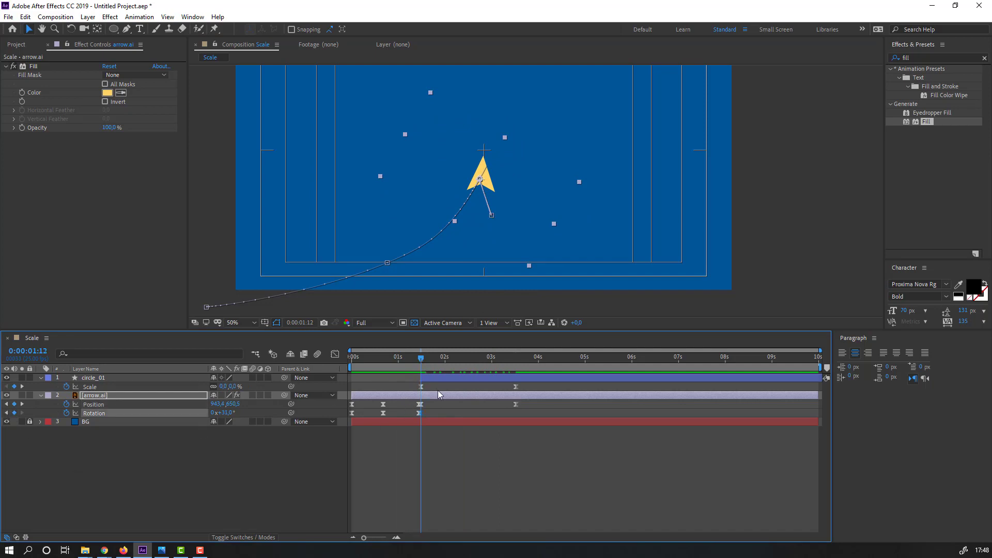
key("equal")
key("equal")
key("equal")
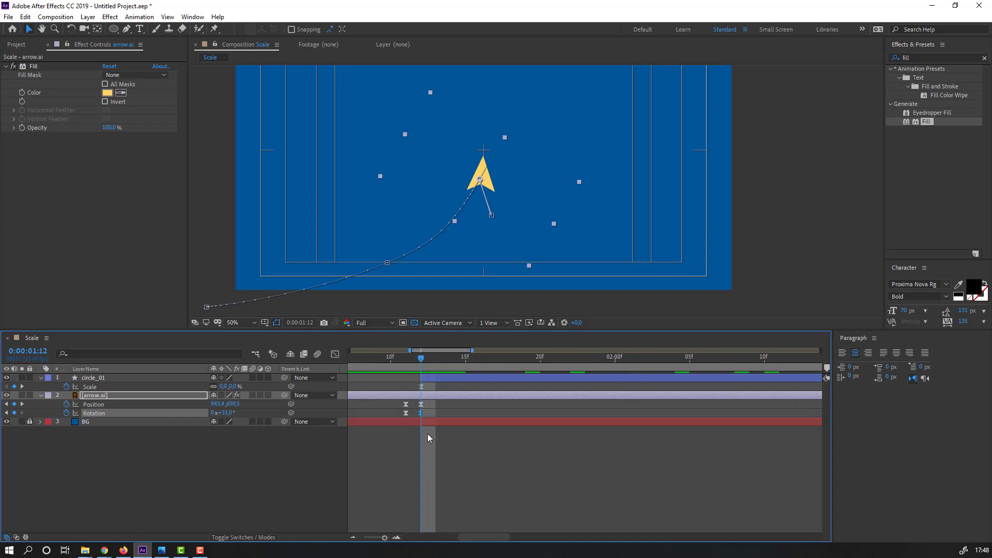
key("equal")
key("minus")
key("minus")
key("minus")
left_click_drag(400, 361, 576, 361)
left_click_drag(231, 415, 220, 415)
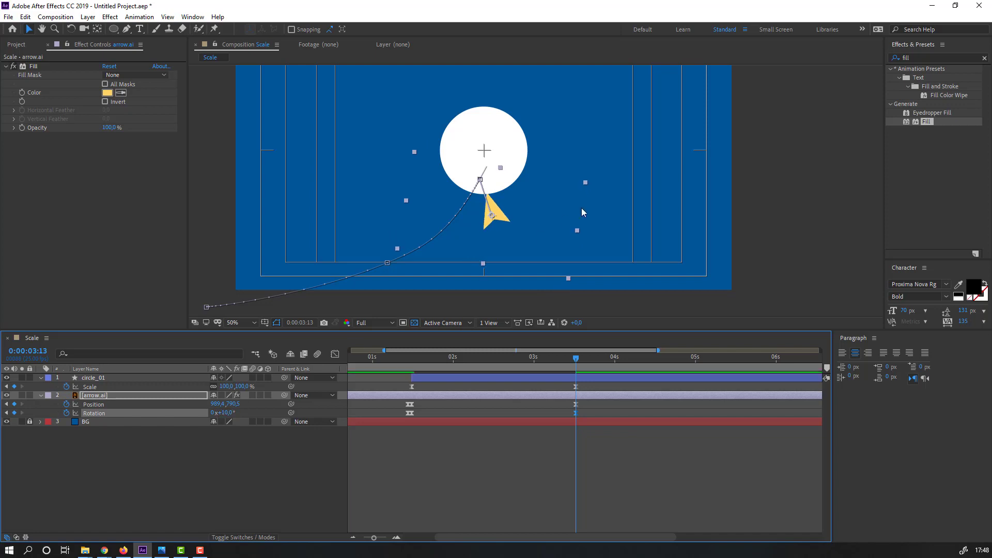
left_click_drag(504, 223, 513, 225)
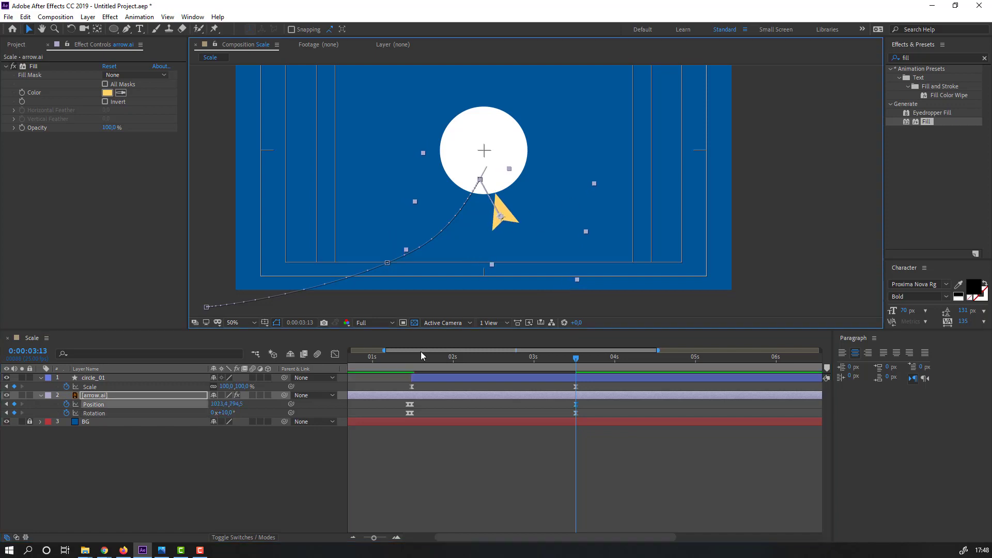
left_click_drag(393, 359, 575, 358)
Lengthen the ease into the arrow's last Position and Rotation keyframes in the speed graph so both slow gradually, and preview the result
left_click_drag(589, 403, 419, 423)
left_click(334, 355)
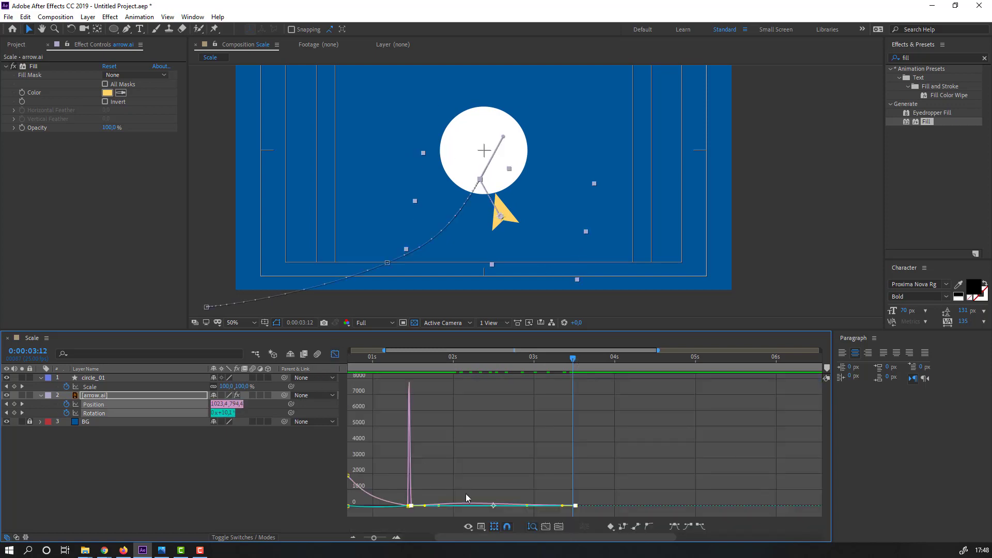
key("=")
key("=")
key("-")
left_click_drag(499, 491, 598, 489)
key("=")
left_click_drag(659, 493, 718, 478)
left_click_drag(765, 451, 692, 499)
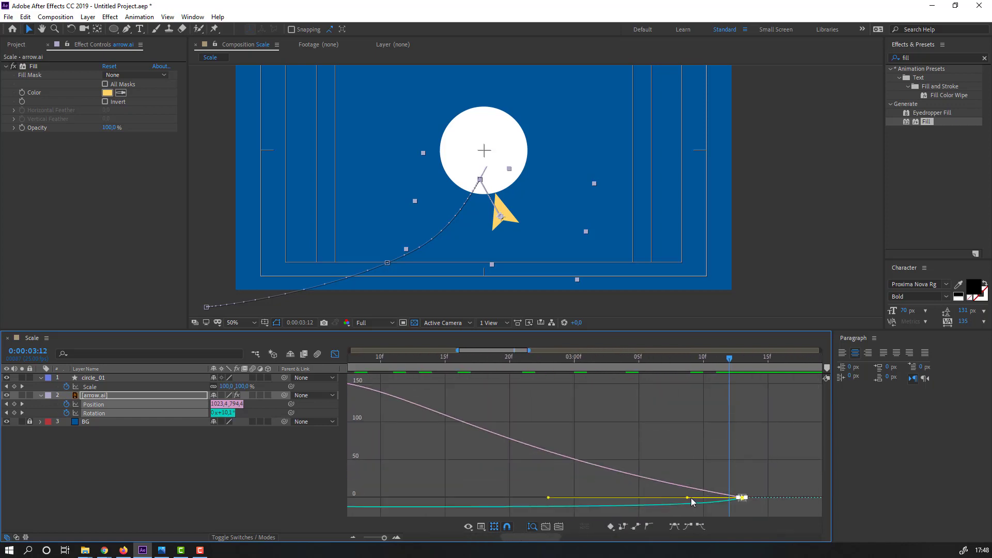
scroll(549, 499, "down", 10)
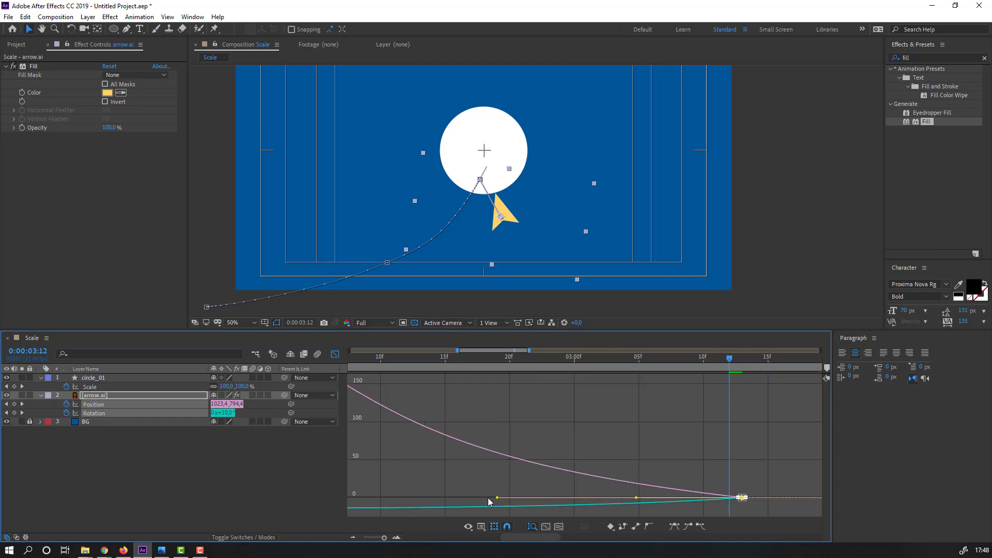
scroll(527, 496, "down", 2)
key("space")
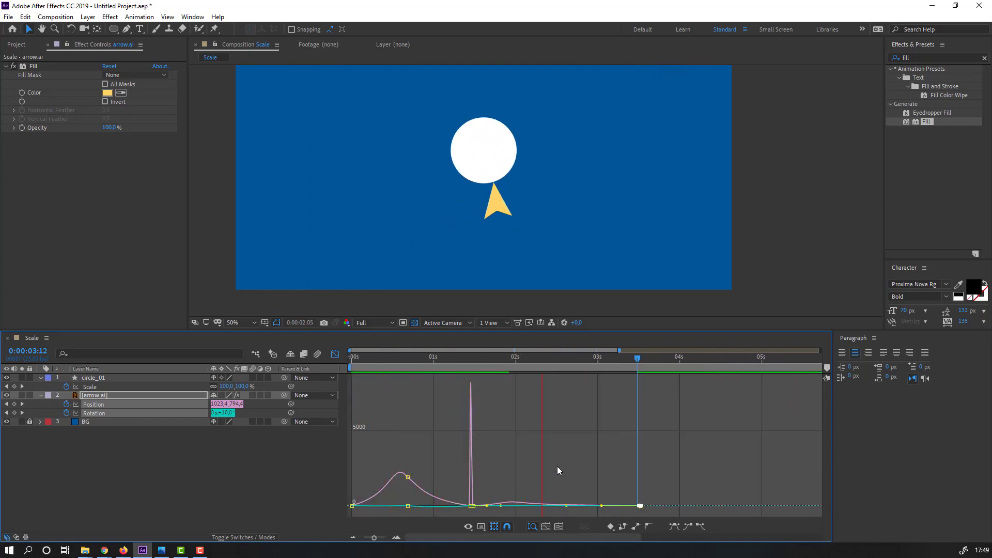
Shift the circle's last Scale keyframe and the arrow's last Position and Rotation keyframes earlier to about 0:00:03:01, and preview the motion
left_click(336, 357)
left_click_drag(655, 386, 600, 417)
key("space")
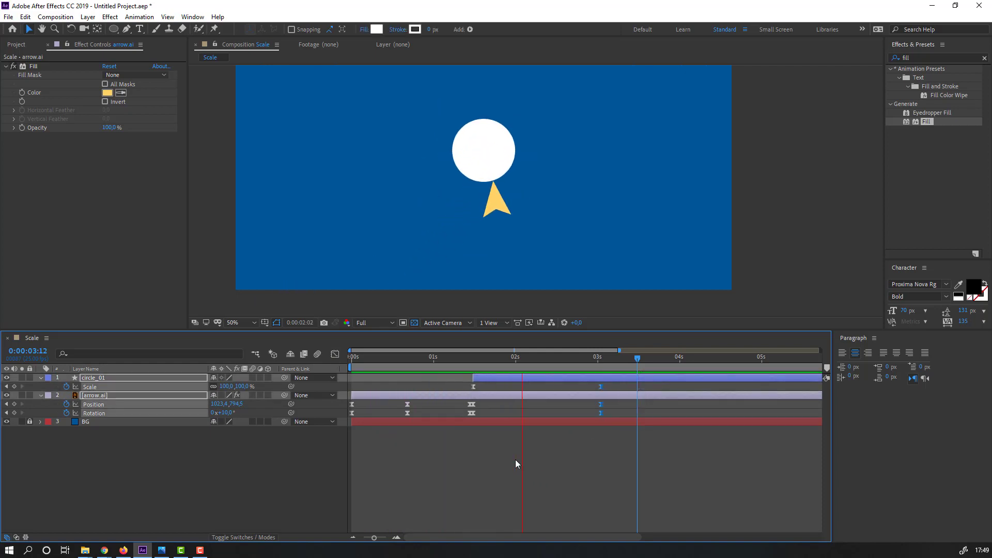
key("space")
scroll(586, 368, "down", 2)
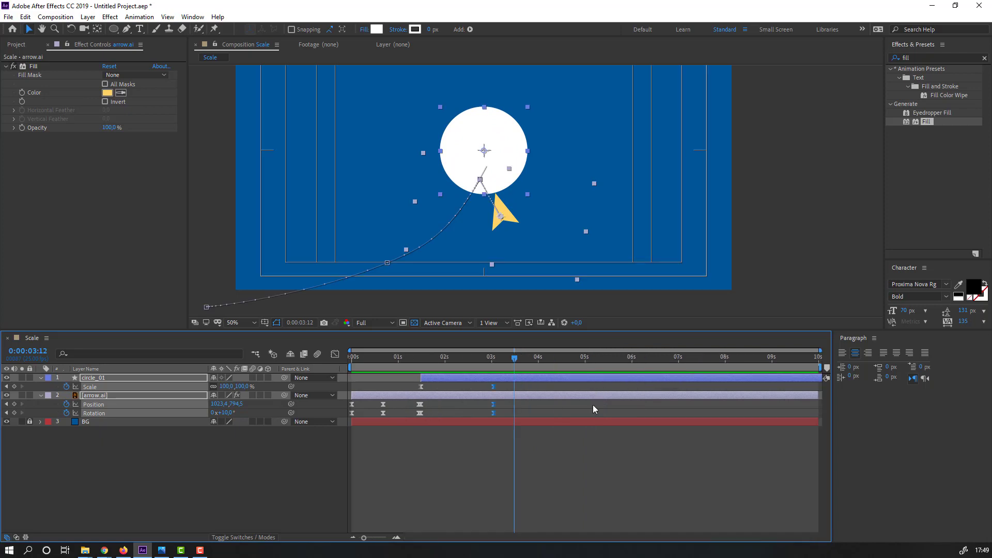
key("space")
scroll(371, 249, "down", 1)
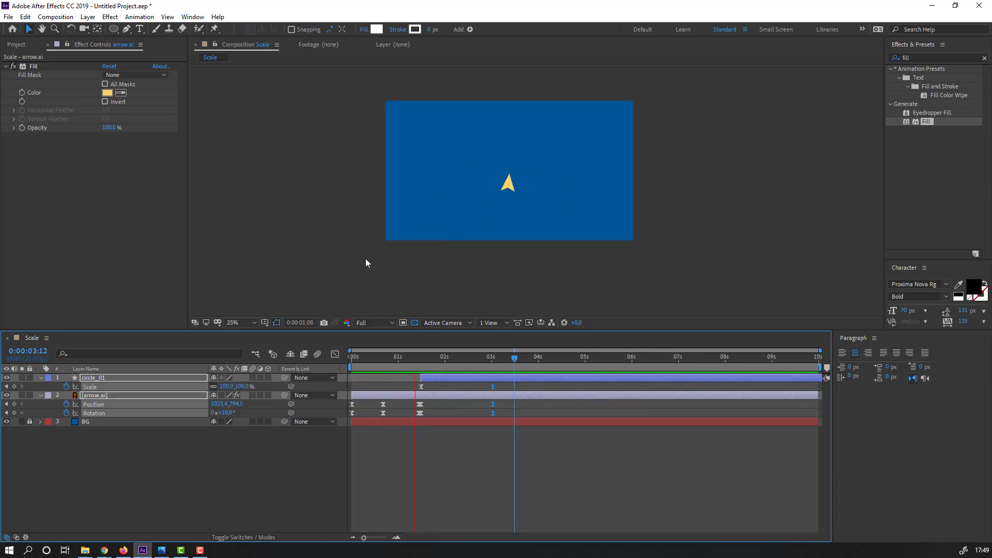
key("space")
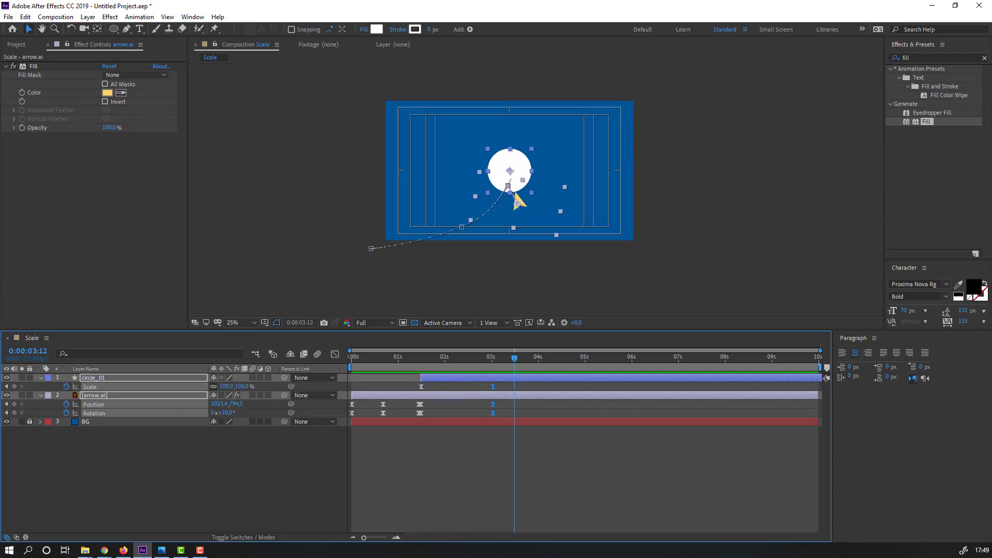
Add Position and Rotation keyframes at 0:00:03:05 to hold the arrow in place
key("F10")
left_click_drag(442, 361, 504, 361)
left_click(520, 456)
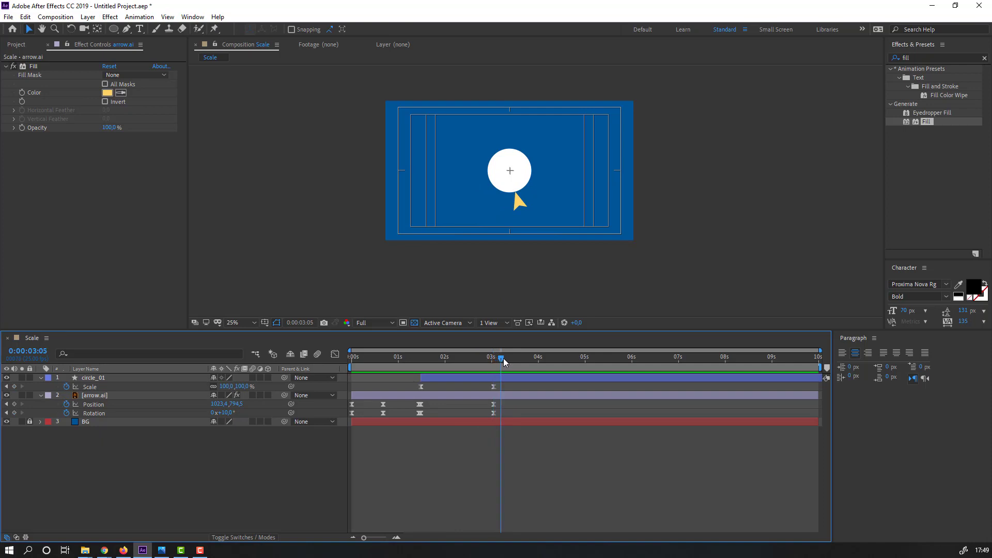
left_click(14, 405)
left_click(14, 413)
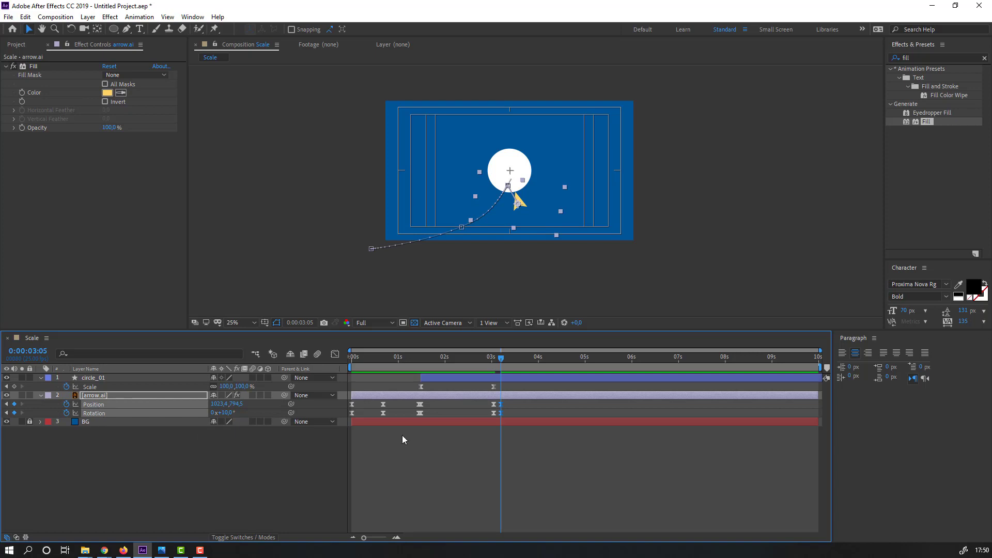
Move the arrow down and right away from the circle, placing the resulting Position keyframe just before 0:00:04:00
left_click_drag(508, 364, 516, 361)
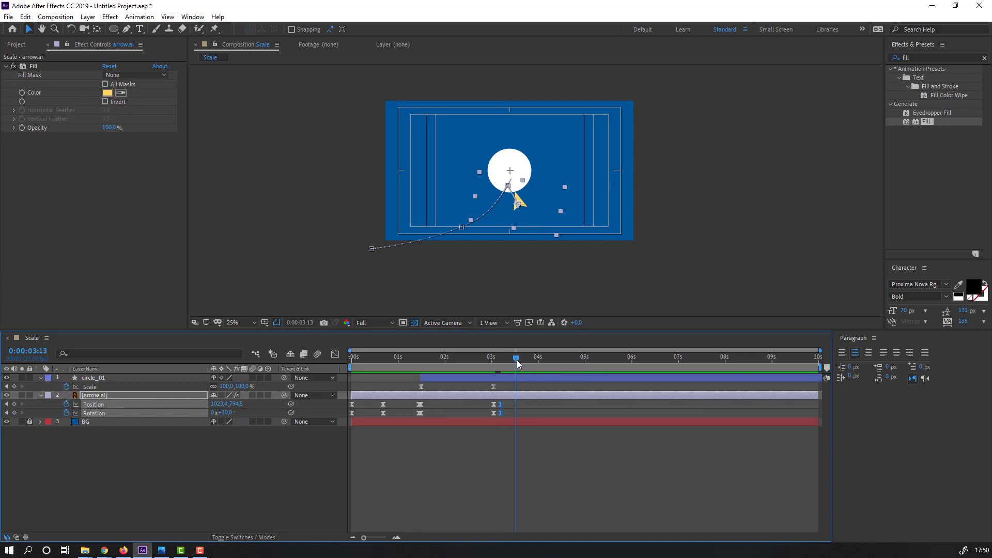
key("period")
left_click_drag(510, 222, 571, 259)
left_click_drag(492, 358, 513, 362)
left_click_drag(512, 405, 535, 404)
Start the work area at about 1.5 seconds and preview the arrow moving away from the circle
left_click_drag(347, 368, 422, 368)
key("space")
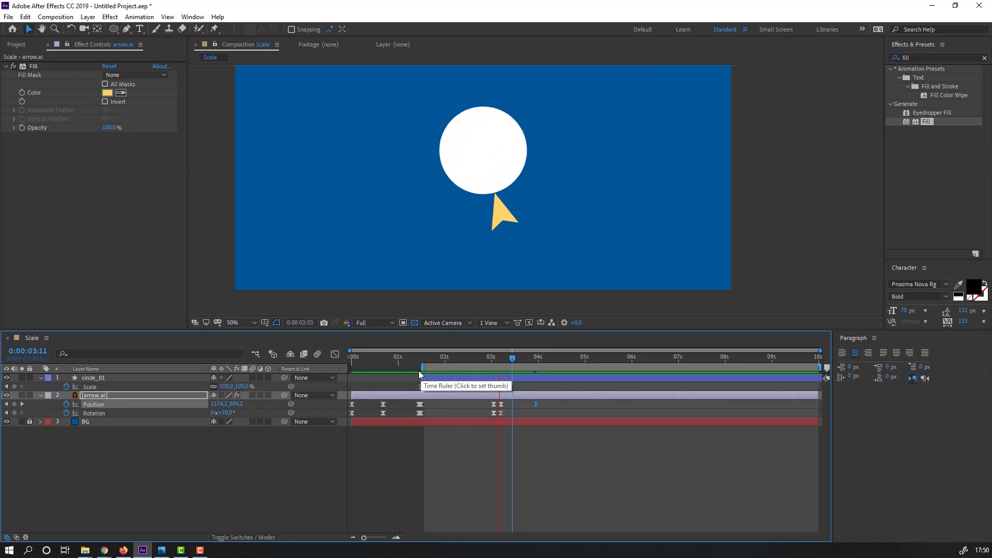
key("space")
Lengthen the ease out of the arrow's Position keyframe at 0:00:03:05 in the speed graph so it leaves more gradually, and preview the result
left_click_drag(547, 403, 498, 416)
left_click(336, 355)
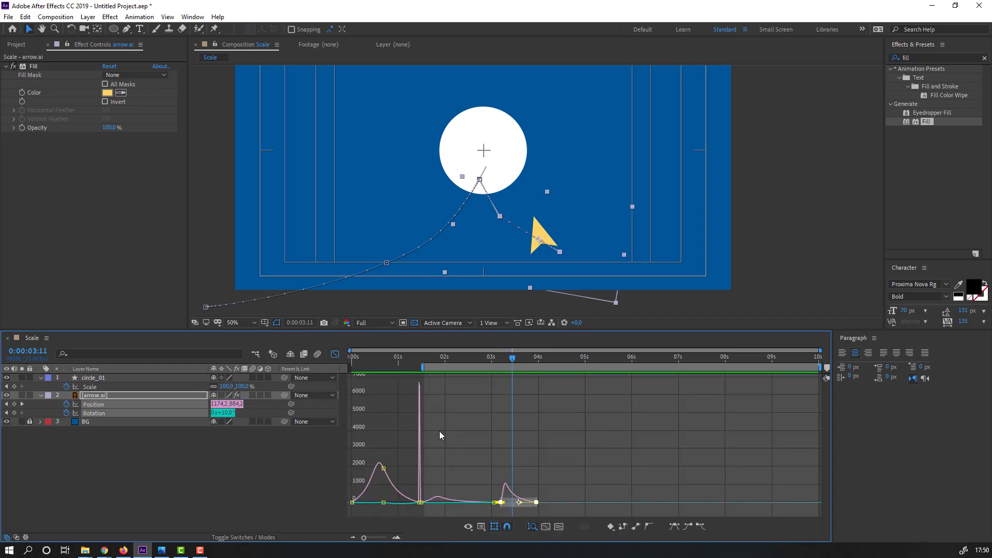
left_click(534, 461)
key("equal")
key("equal")
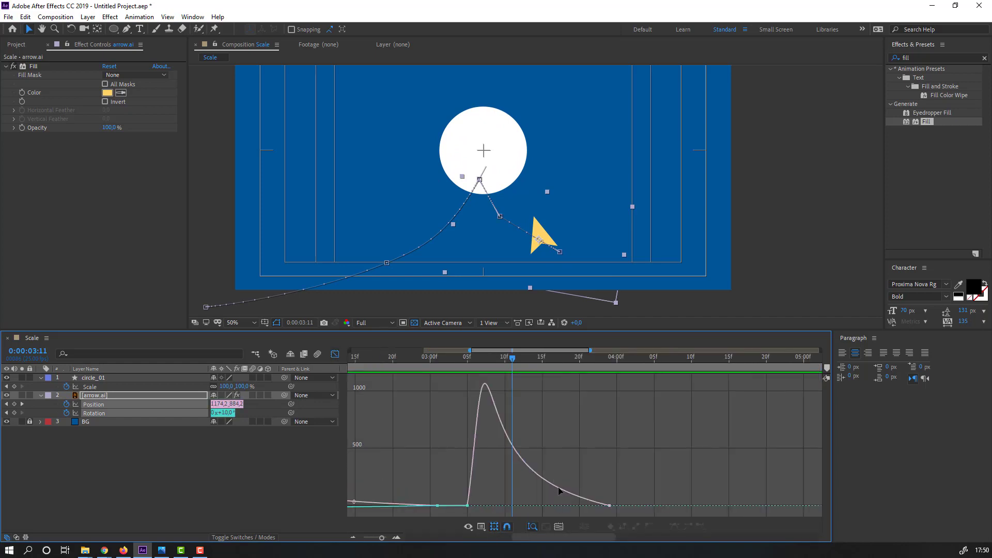
left_click(559, 491)
left_click_drag(480, 504, 558, 505)
key("minus")
key("minus")
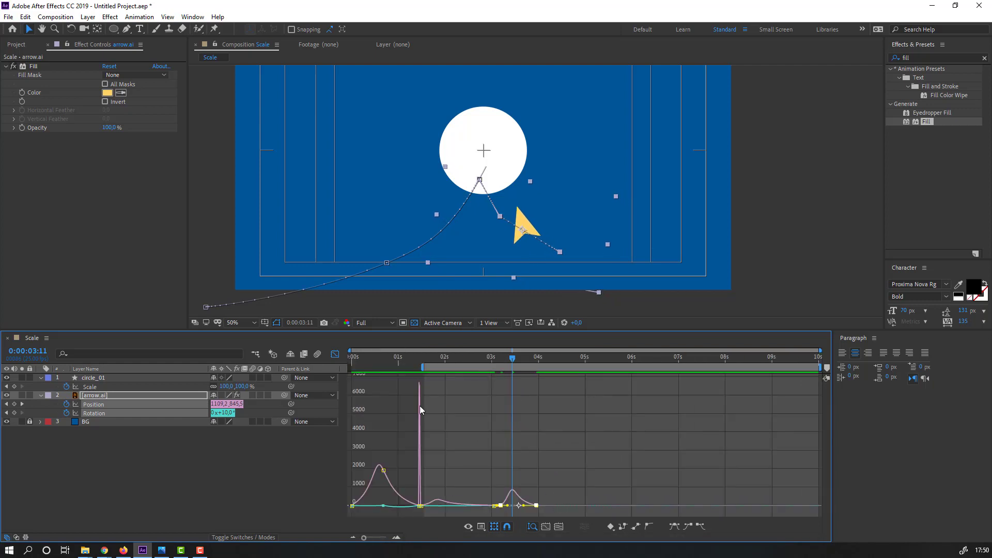
key("space")
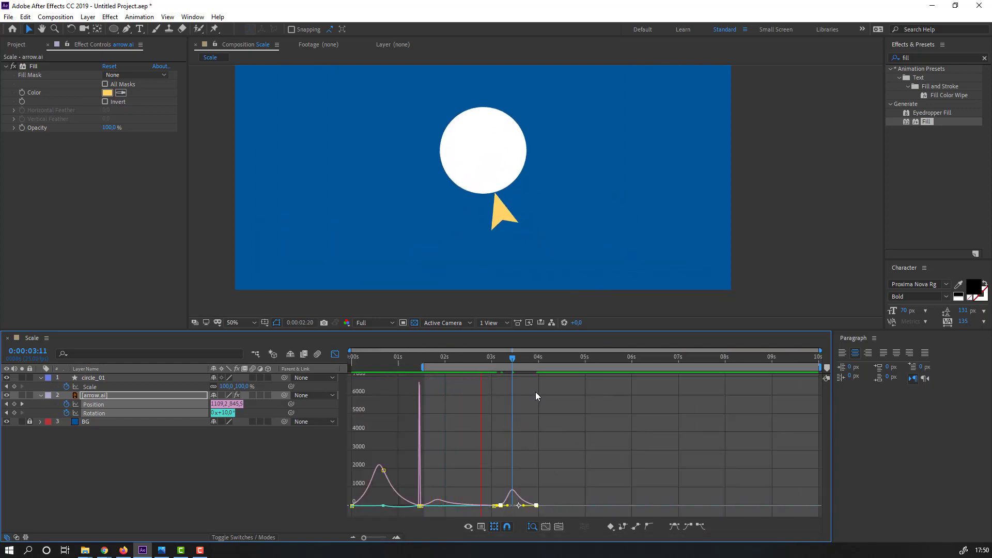
key("space")
key("shift+F3")
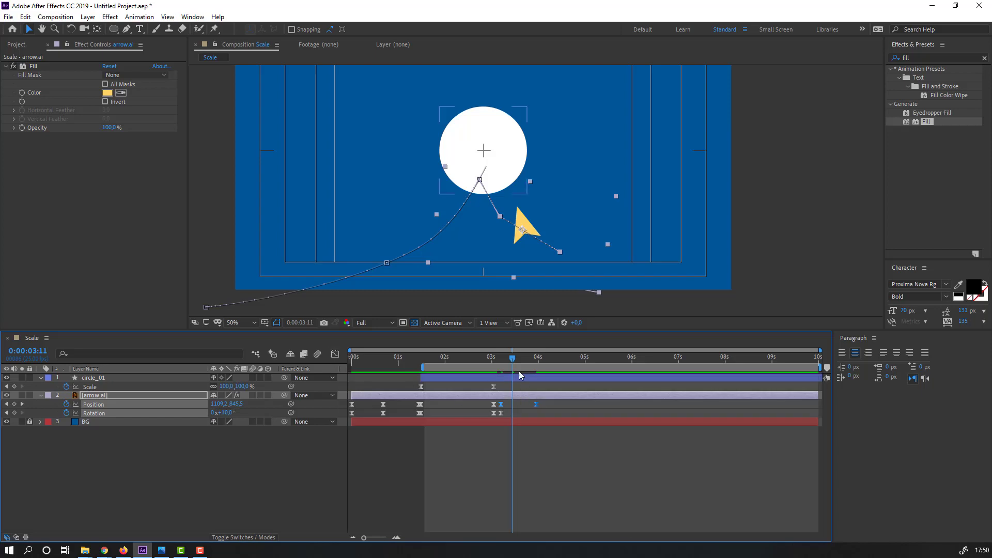
Try moving the arrow's last Position keyframe earlier to about 0:00:03:19 and preview the faster motion
mouse_move(491, 364)
left_mouse_down()
mouse_move(512, 361)
mouse_move(467, 363)
mouse_move(501, 363)
left_mouse_up()
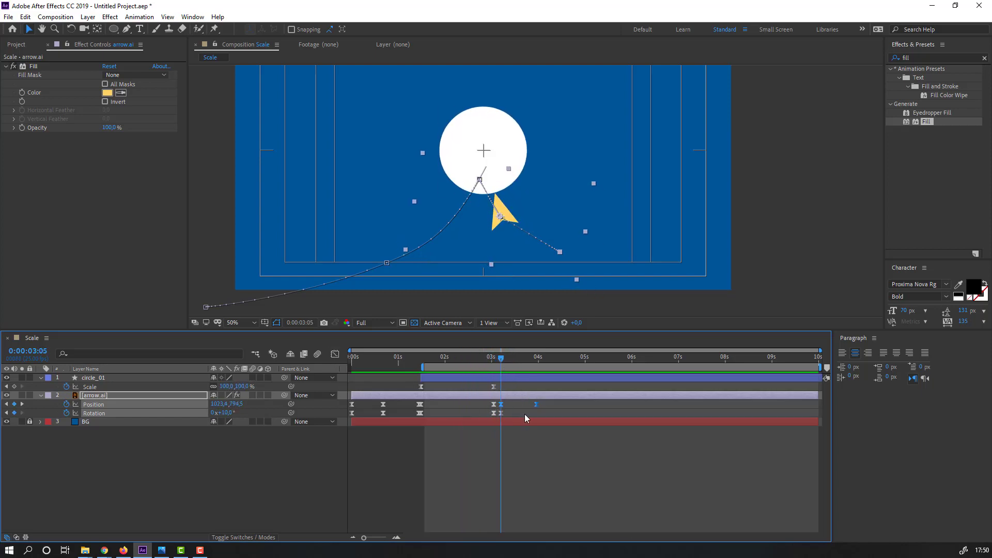
left_click(537, 408)
left_click_drag(538, 408, 529, 406)
key("space")
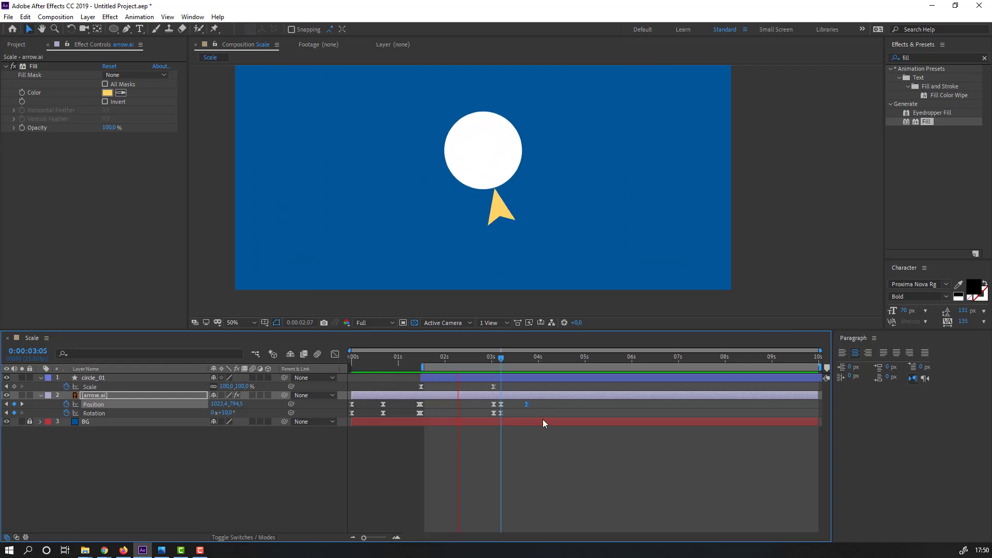
key("space")
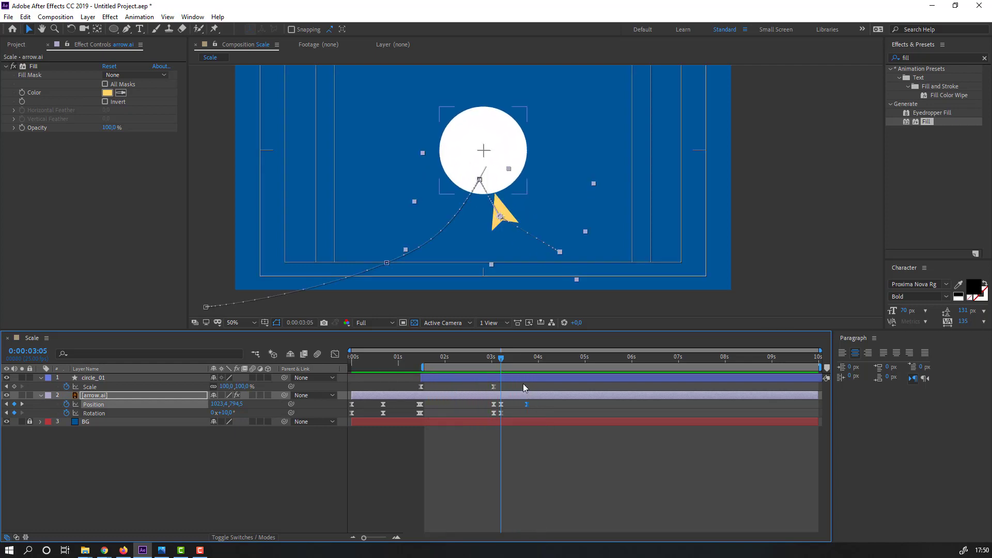
key("space")
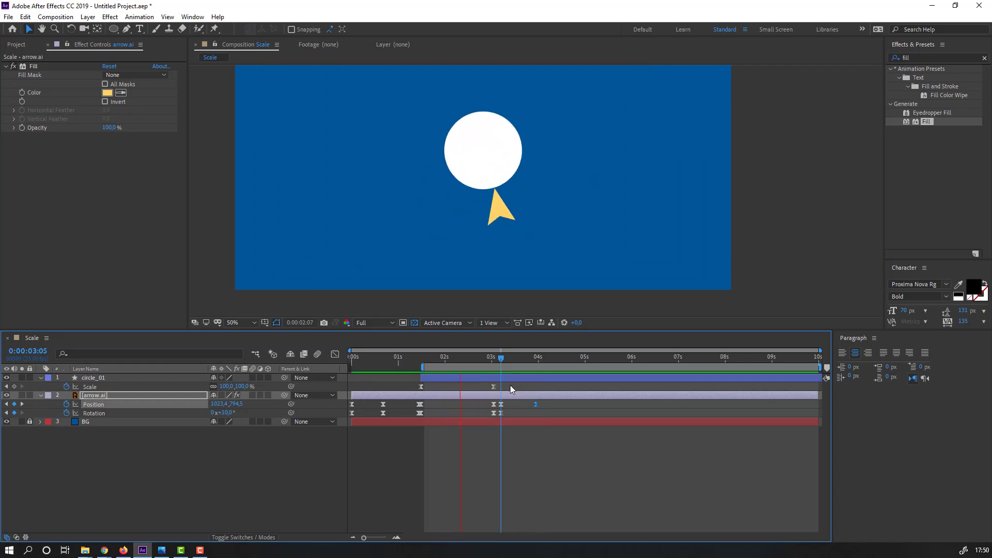
Bring the arrow to the circle's right edge at 0:00:04:16, rotated to -38° from a Rotation keyframe added at 0:00:04:00
left_click_drag(529, 361, 568, 363)
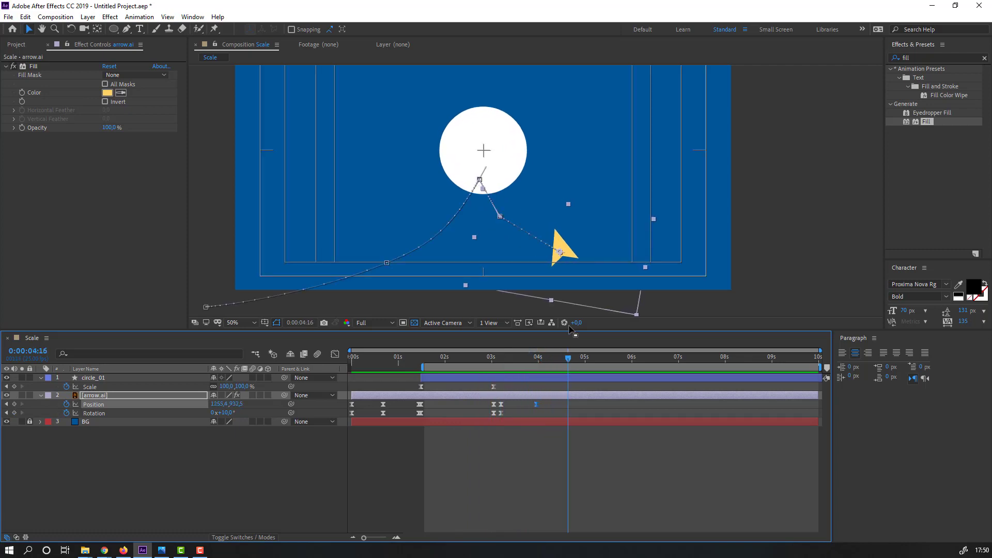
left_click_drag(569, 256, 539, 171)
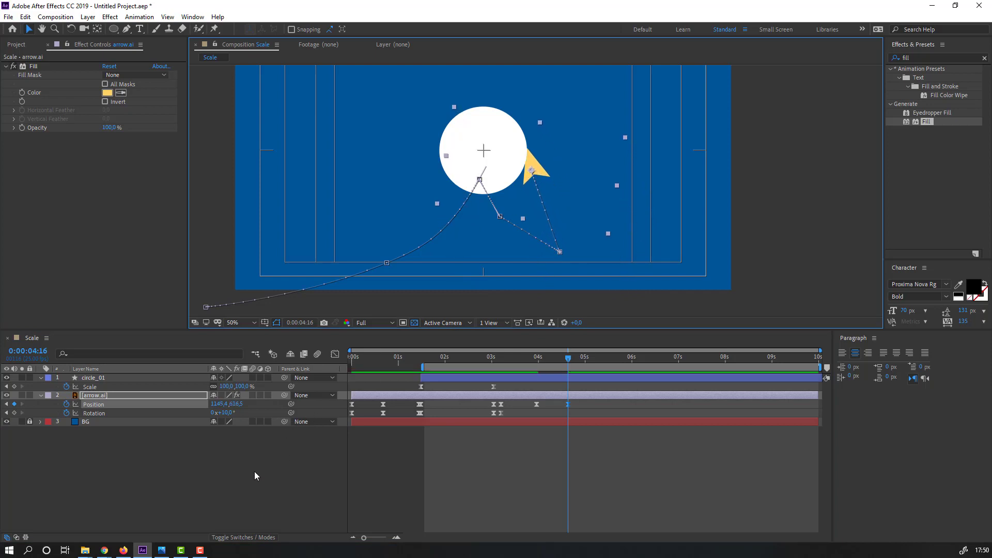
left_click_drag(540, 362, 539, 362)
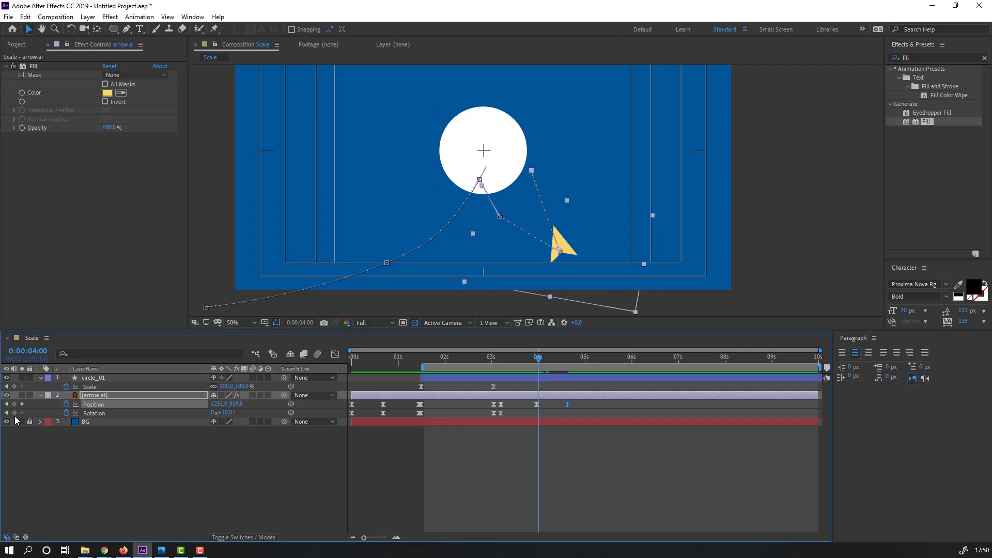
left_click(14, 413)
left_click_drag(541, 361, 571, 363)
left_click_drag(227, 417, 203, 416)
left_click_drag(536, 168, 550, 165)
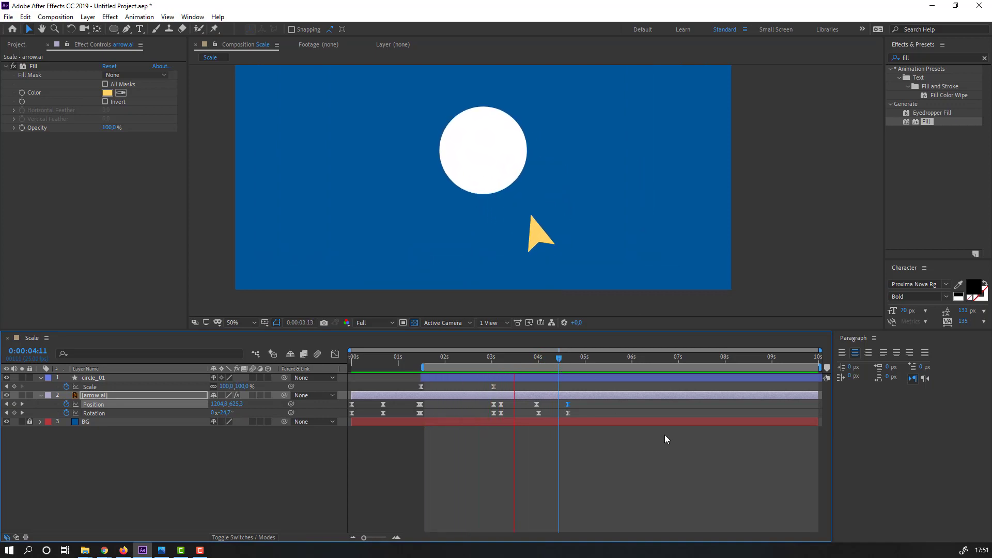
Adjust the ease between the arrow's last two Position keyframes in the speed graph so the speed peaks midway, and preview it
left_click_drag(562, 358, 568, 360)
left_click_drag(578, 404, 524, 408)
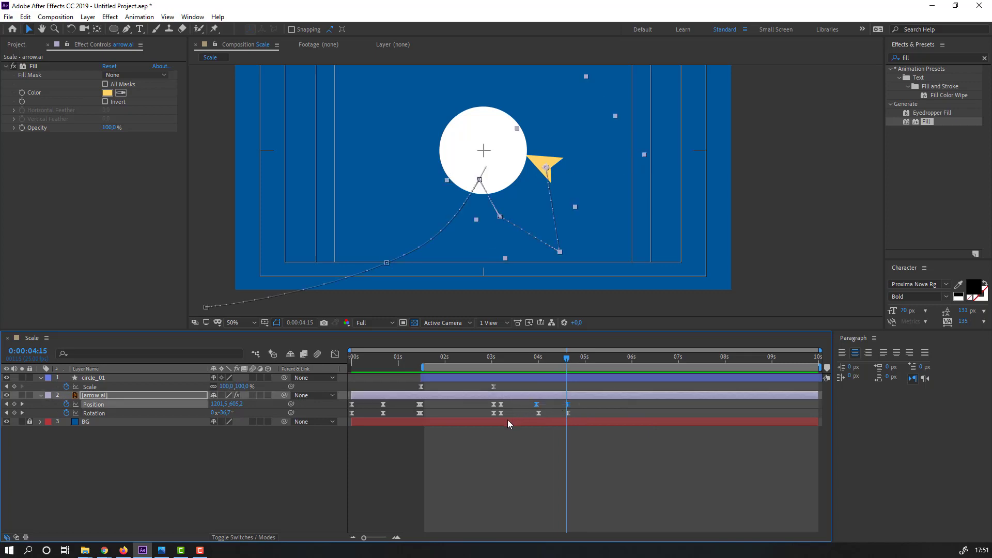
left_click(335, 355)
key("=")
key("=")
key("-")
left_click_drag(512, 487, 555, 509)
key("ctrl+z")
key("space")
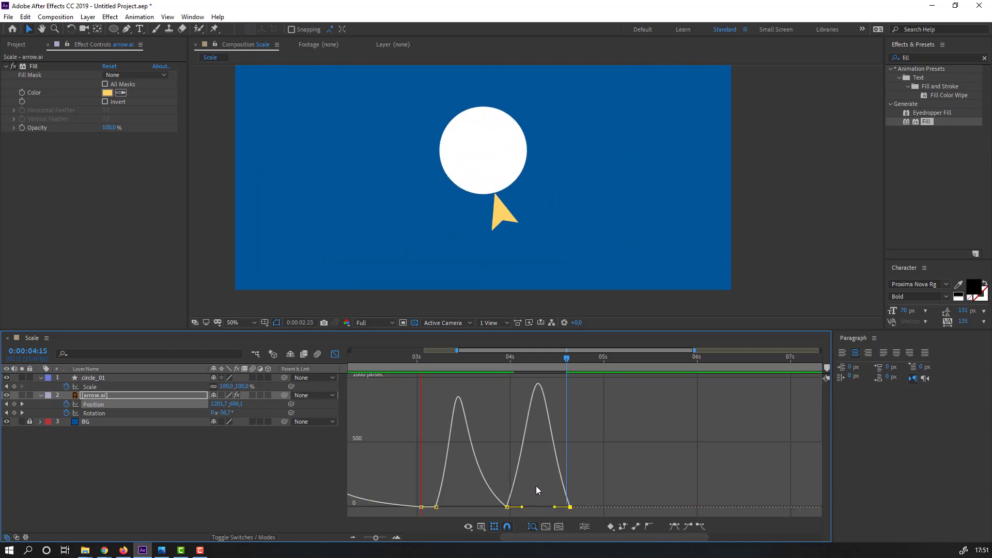
key("space")
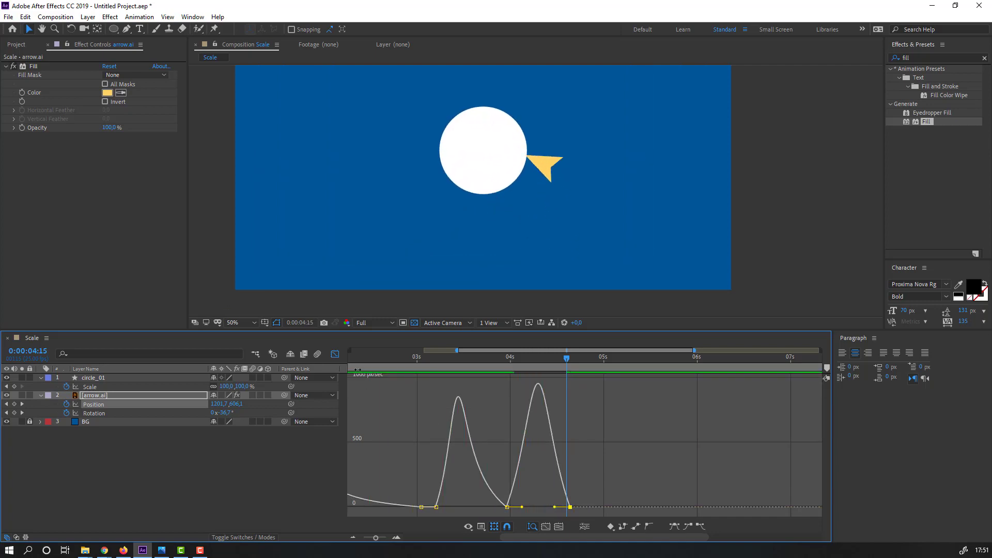
Add a Scale keyframe on circle_01 at 0:00:04:16 to hold its size
left_click(334, 354)
left_click_drag(567, 360, 571, 362)
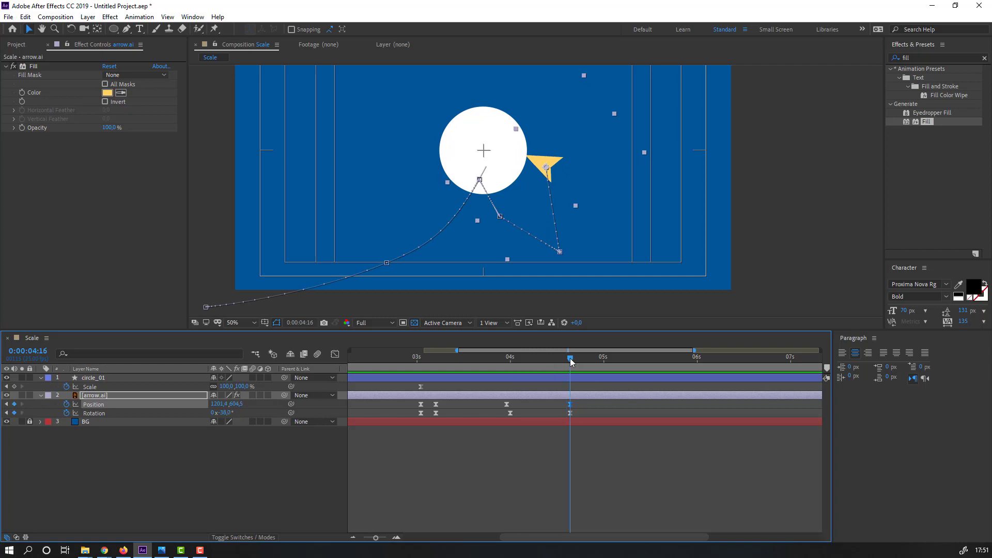
key("semicolon")
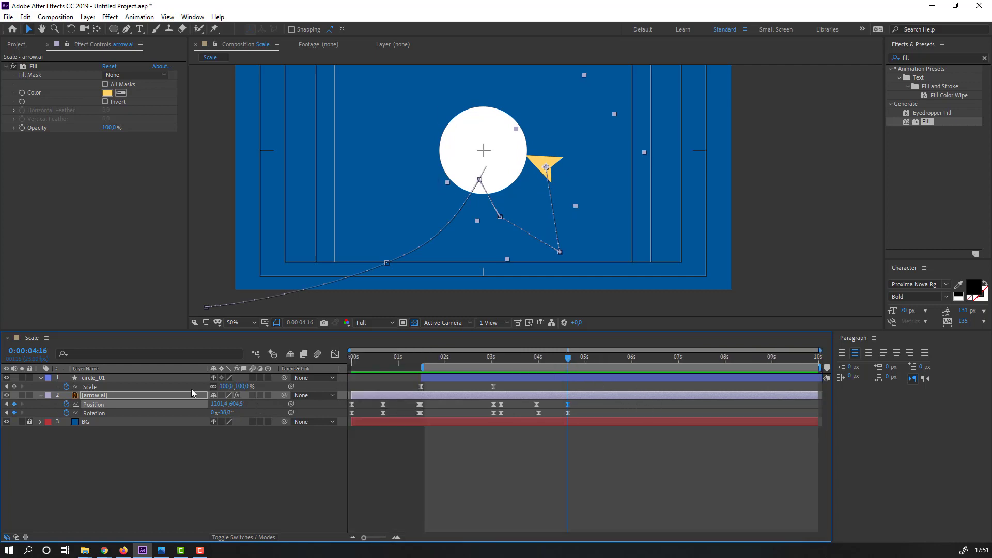
left_click(92, 382)
left_click(14, 386)
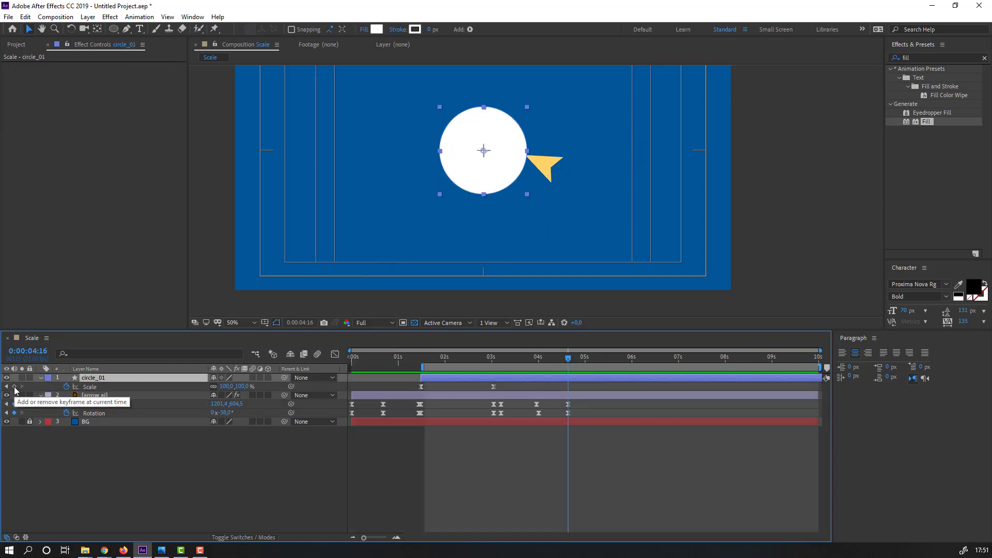
Shrink circle_01 to 20% Scale at 0:00:05:11
key("space")
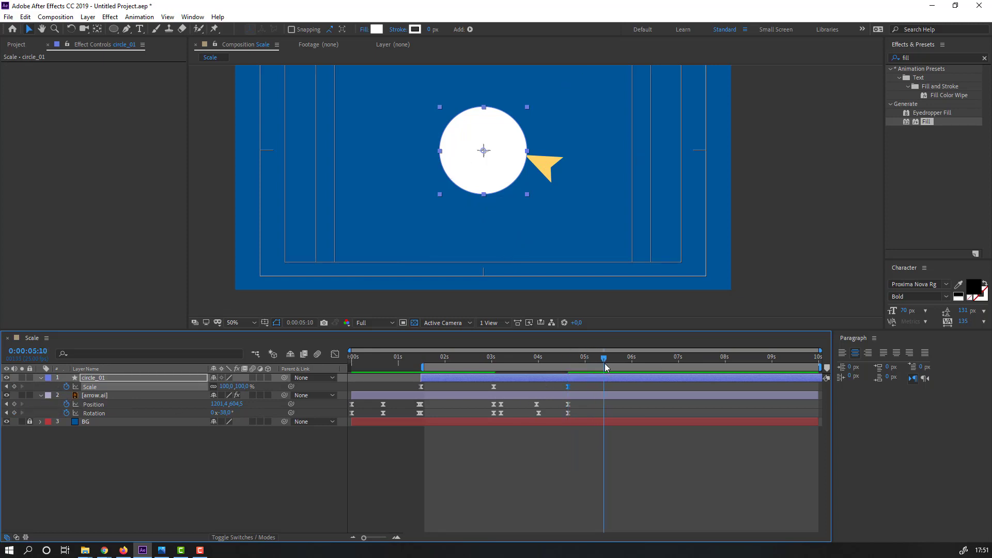
left_click(227, 387)
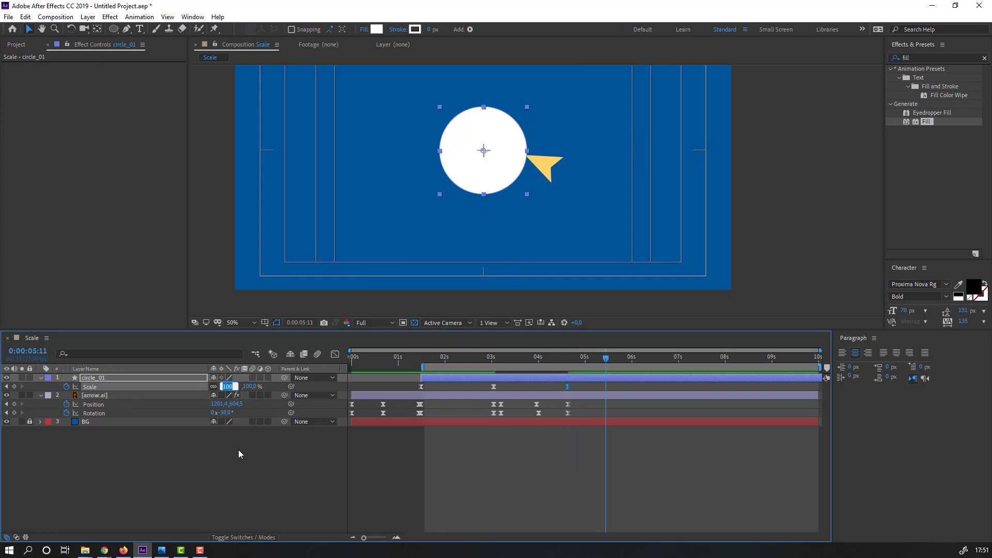
type("20")
key("Return")
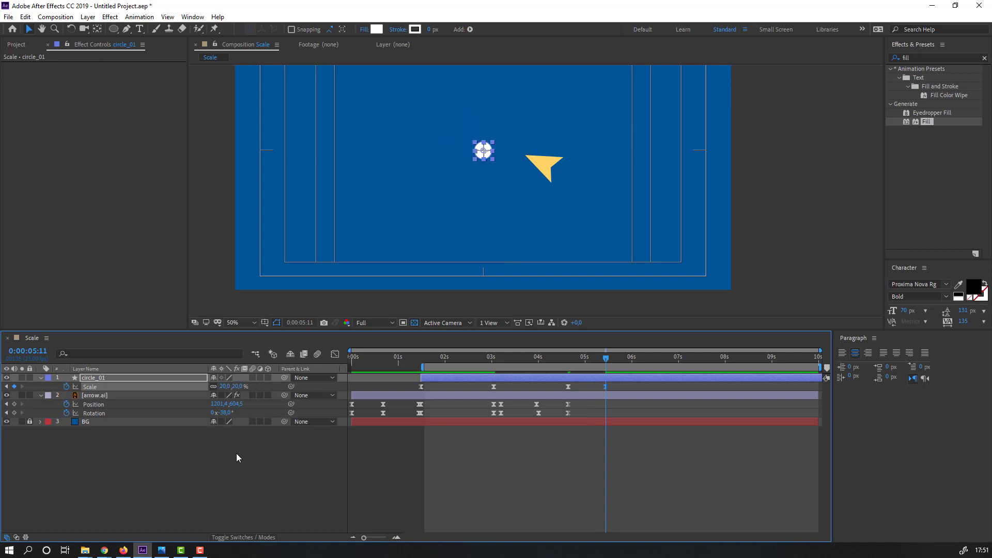
Reveal the arrow's Scale property and start keyframing it at 0:00:04:16
scroll(488, 166, "up", 4)
scroll(488, 169, "down", 2)
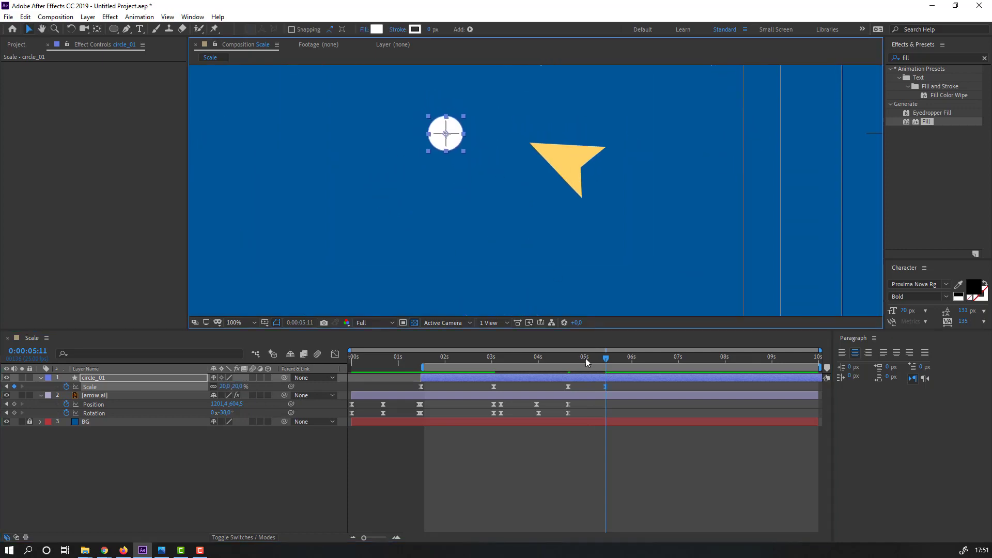
left_click_drag(563, 362, 603, 363)
left_click(569, 171)
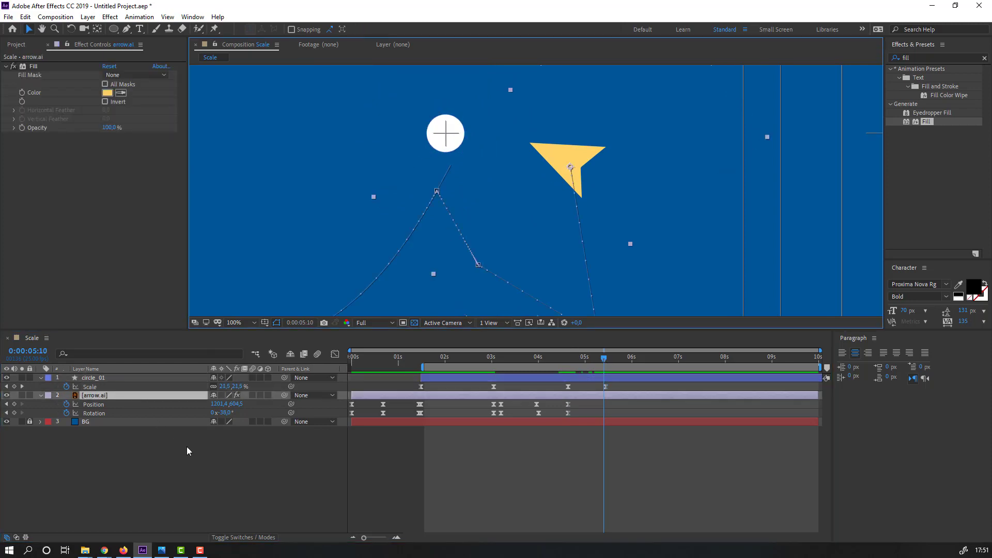
key("shift+s")
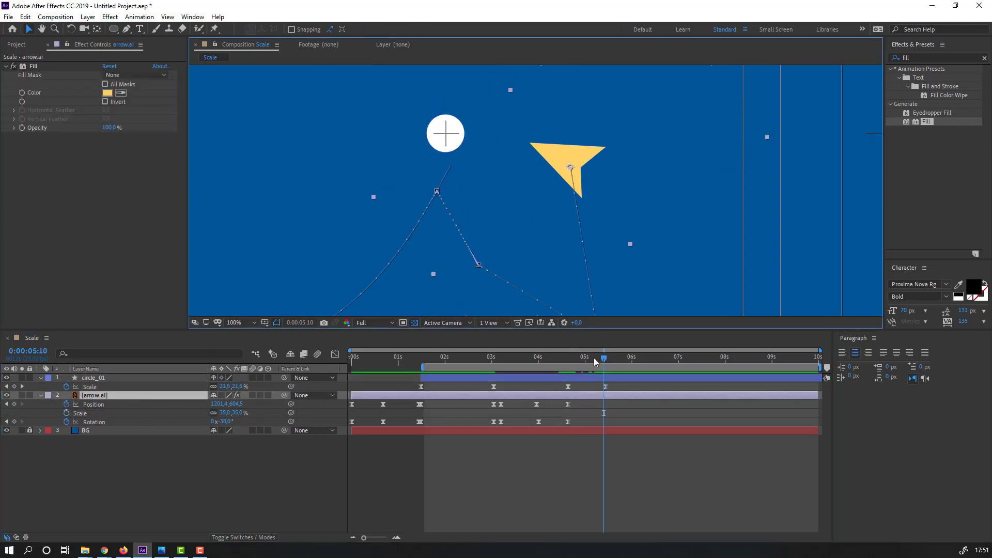
left_click_drag(586, 357, 568, 359)
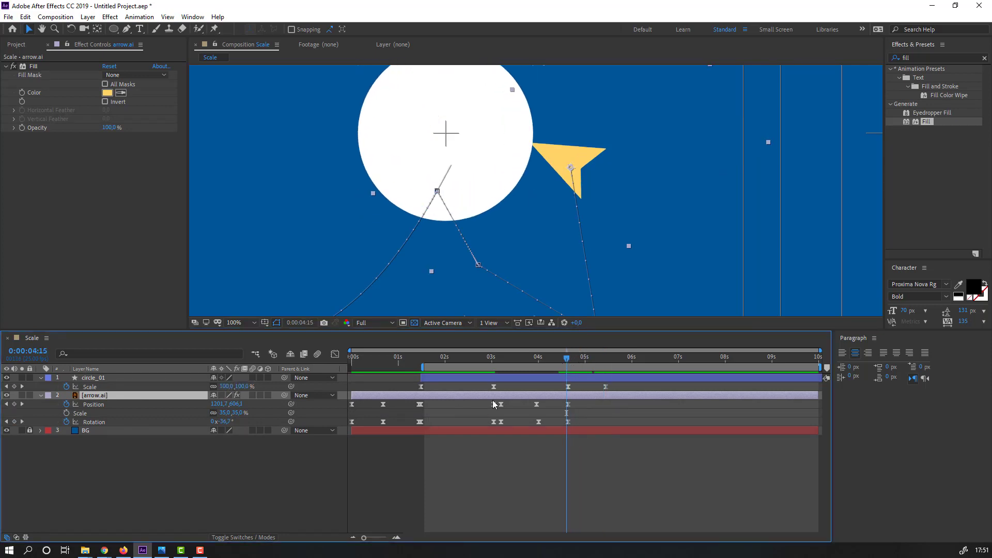
key("Page_Down")
left_click(66, 414)
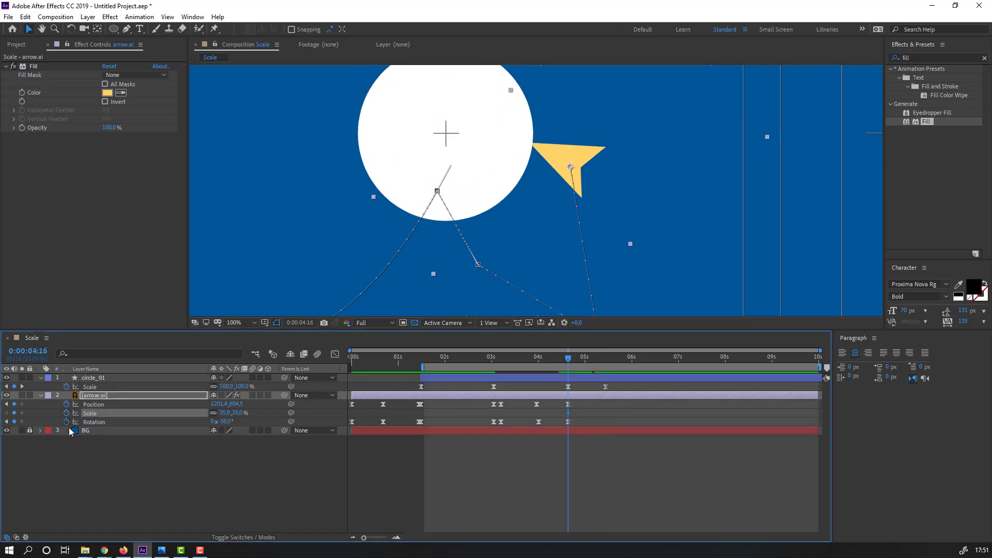
At 0:00:05:11, move the arrow closer to the shrunken circle and set its Scale to 14%
left_click_drag(564, 350, 610, 366)
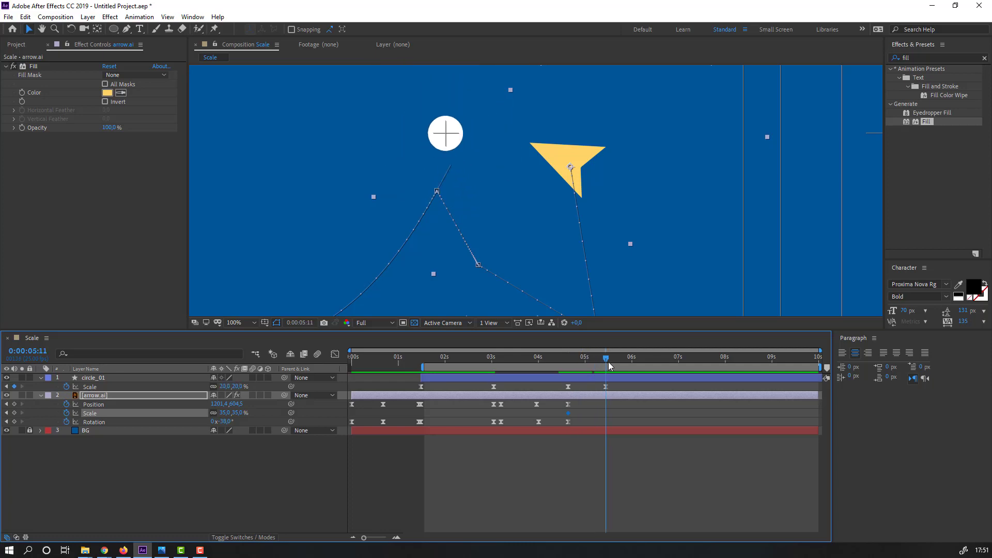
left_click_drag(558, 173, 490, 166)
left_click_drag(224, 414, 214, 414)
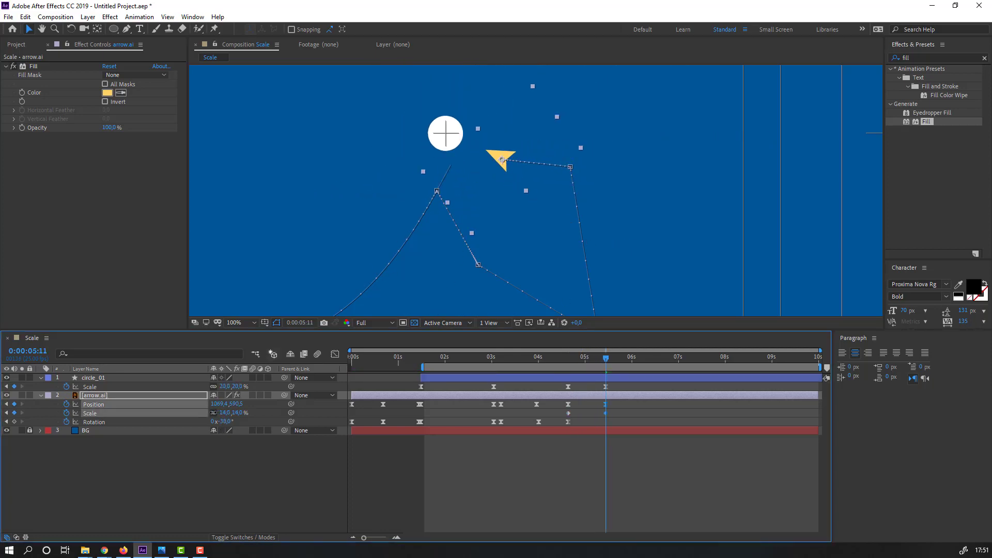
Place the arrow's tip against the circle's edge at 0:00:05:11 and rotate the arrow to about -49°
scroll(468, 165, "up", 1)
left_click_drag(468, 163, 426, 150)
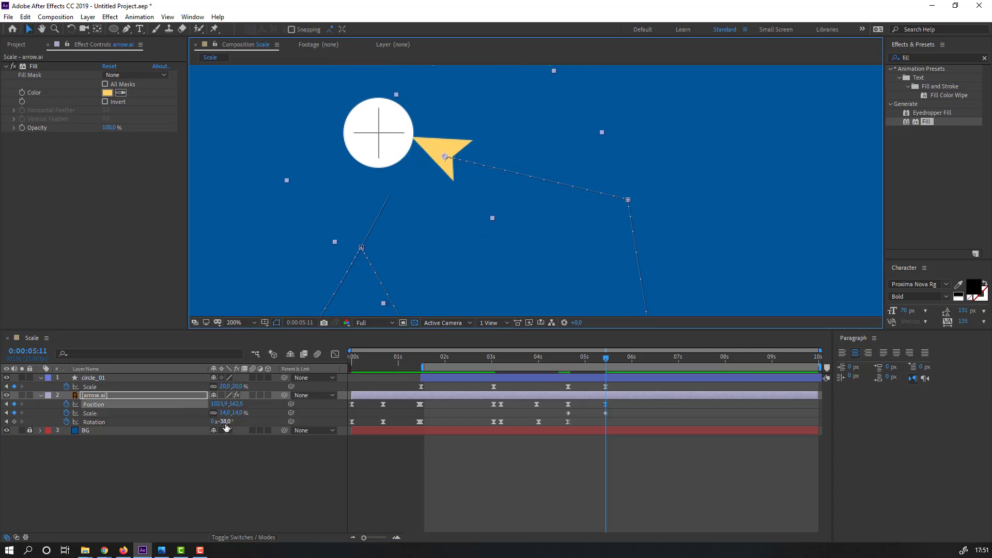
left_click_drag(225, 421, 220, 422)
left_click_drag(434, 158, 437, 153)
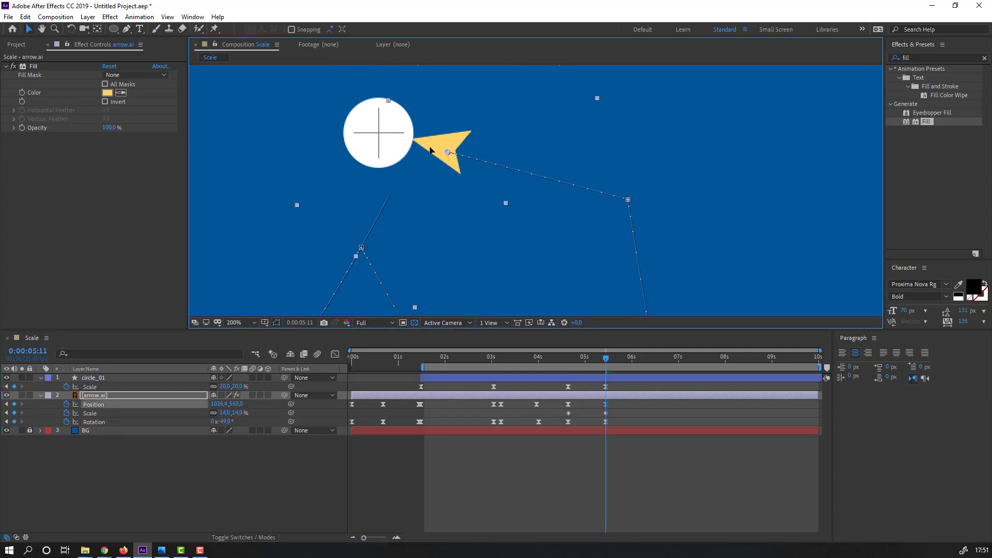
Apply Easy Ease to the arrow's two Scale keyframes
key("comma")
mouse_move(566, 362)
left_mouse_down()
mouse_move(604, 360)
mouse_move(573, 361)
left_mouse_up()
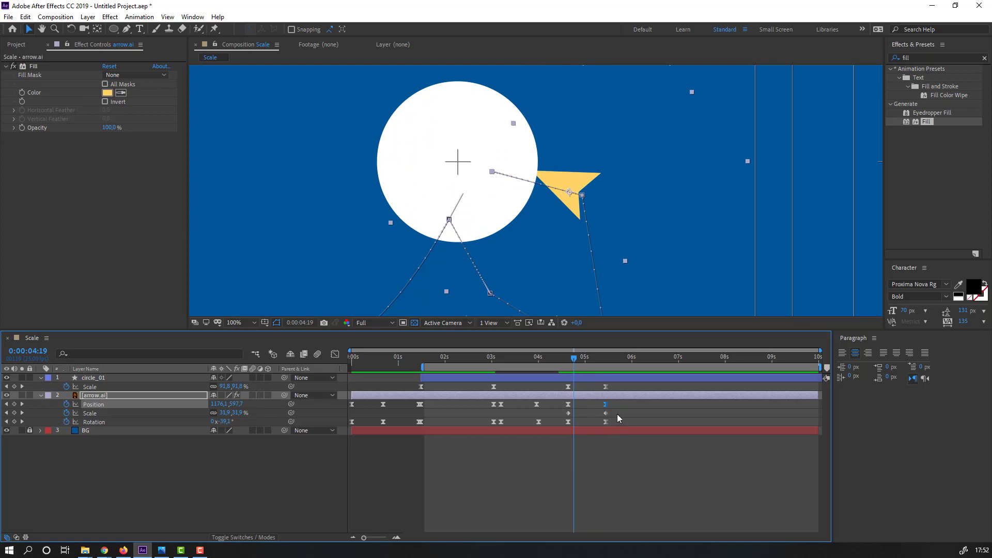
left_click(565, 414)
right_click(565, 415)
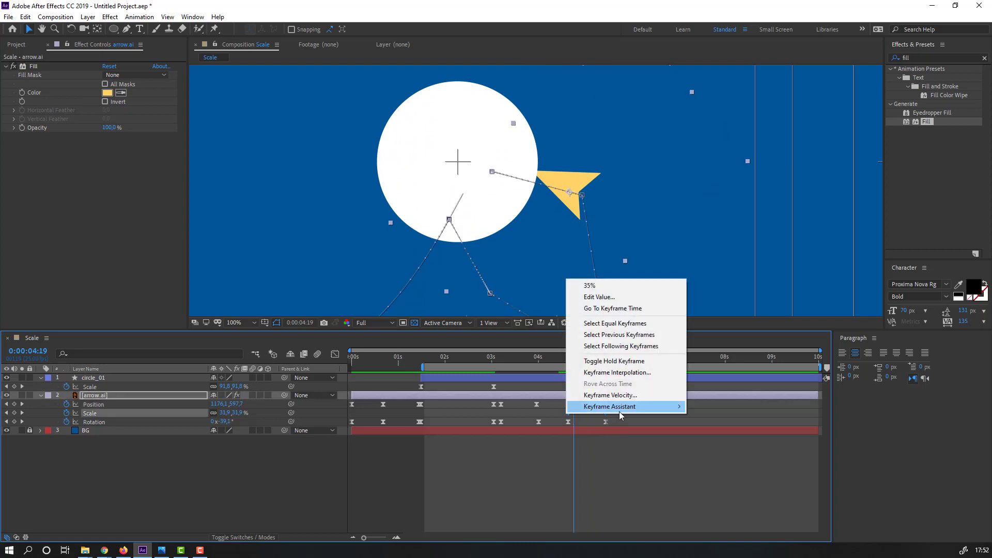
mouse_move(619, 412)
left_click(718, 442)
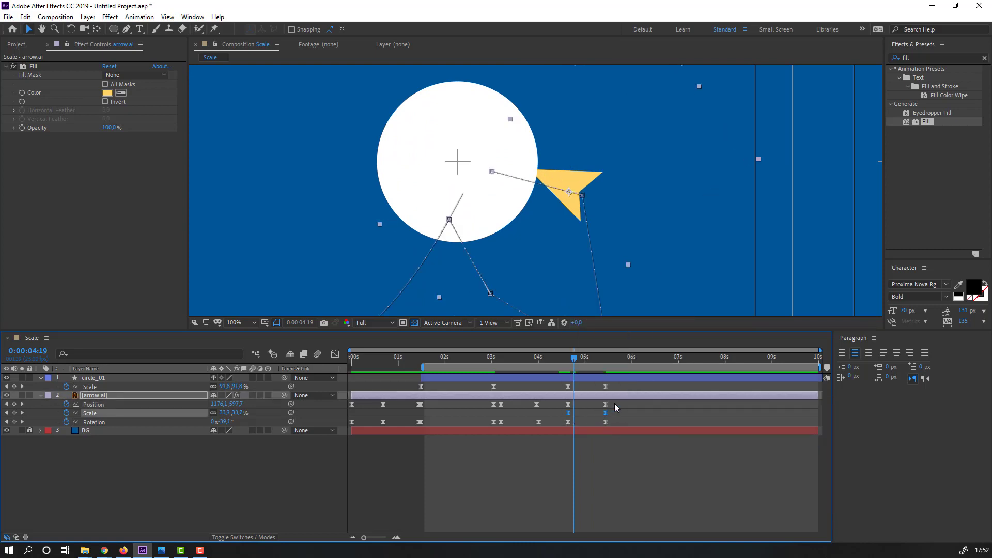
Reshape the ease into the final circle and arrow keyframes in the speed graph so the speed peaks early and tapers off
left_click(613, 398)
left_click_drag(620, 387, 560, 433)
left_click(335, 355)
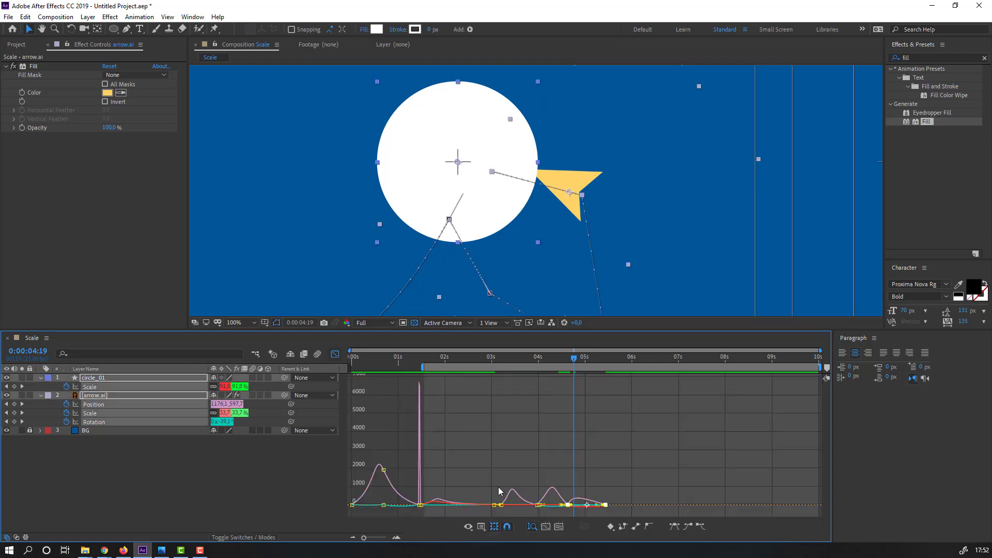
key("equal")
key("equal")
left_click(687, 454)
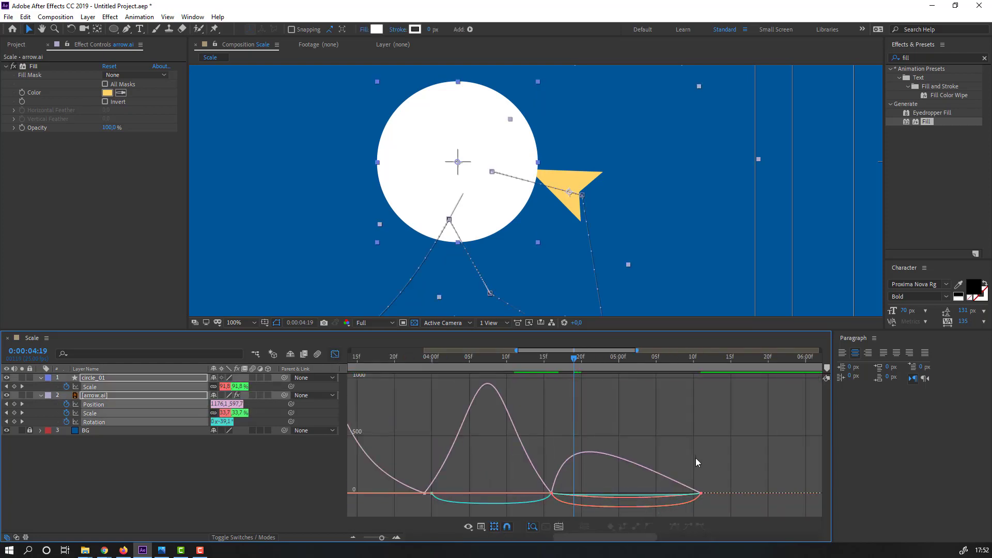
left_click_drag(724, 482, 608, 510)
Set the work area to start at about 0:00:03:15 and preview the arrow shrinking the circle
key("minus")
key("minus")
left_click_drag(425, 368, 520, 368)
key("equal")
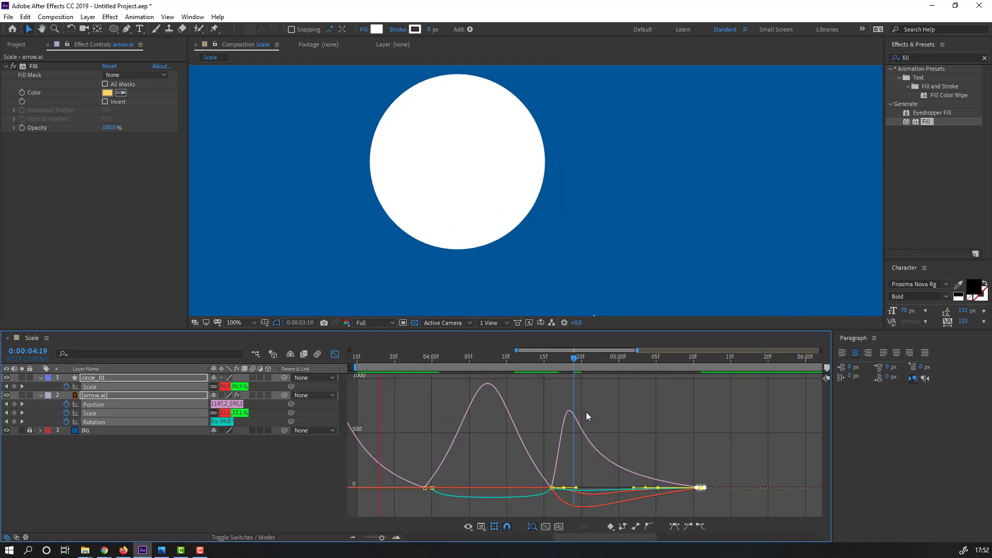
key("space")
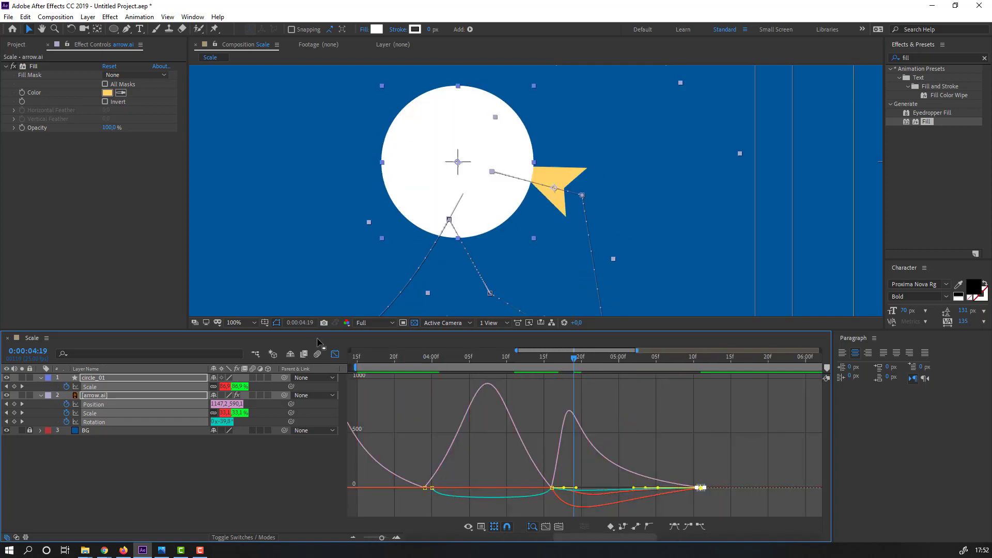
Try moving the arrow's last Position, Scale and Rotation keyframes to about 0:00:05:21, and preview the contact with the circle
left_click(335, 355)
left_click_drag(551, 361, 634, 363)
mouse_move(715, 405)
left_mouse_down()
mouse_move(688, 423)
mouse_move(675, 414)
mouse_move(706, 409)
left_mouse_up()
key("minus")
key("minus")
key("minus")
left_click(688, 483)
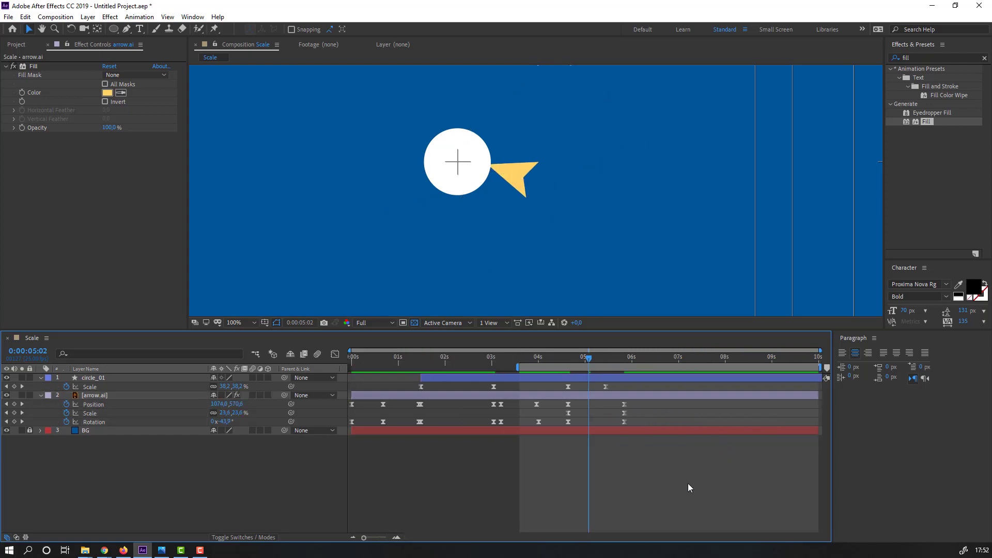
key("space")
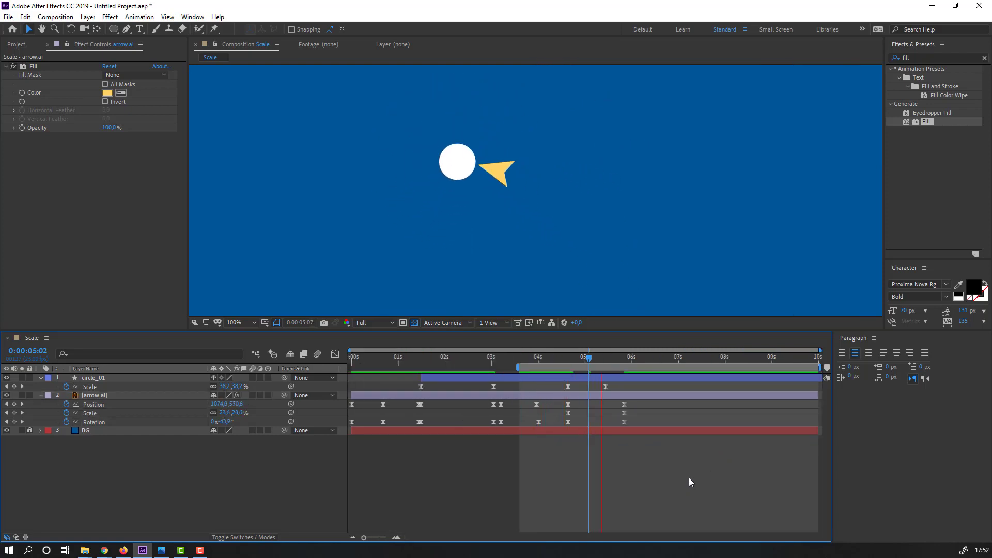
key("space")
Check the arrow's contact with the circle frame by frame and try moving its last keyframes to about 0:00:05:13
key("Page_Down")
key("Page_Down")
key("Page_Down")
key("Page_Down")
key("Page_Down")
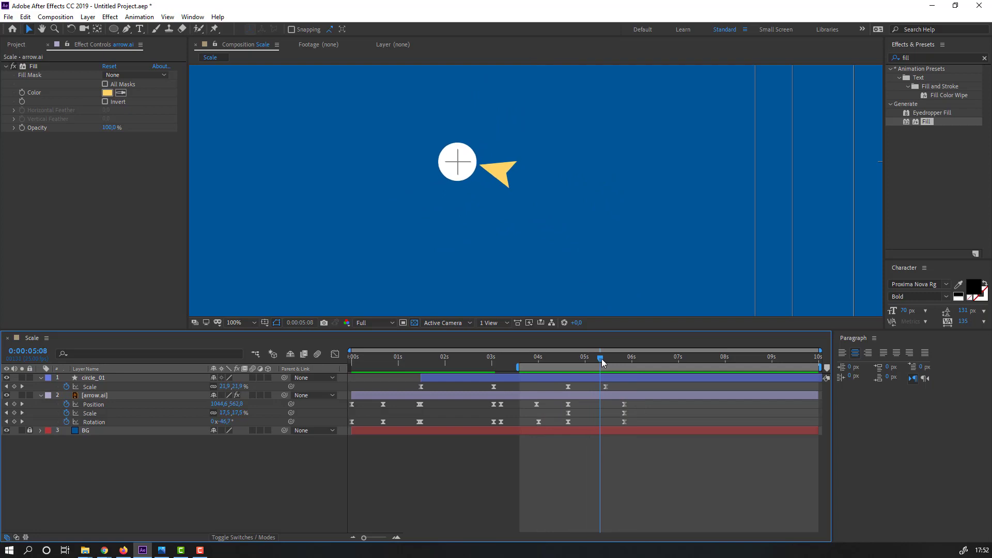
key("period")
left_click(476, 168)
left_click_drag(632, 401, 599, 424)
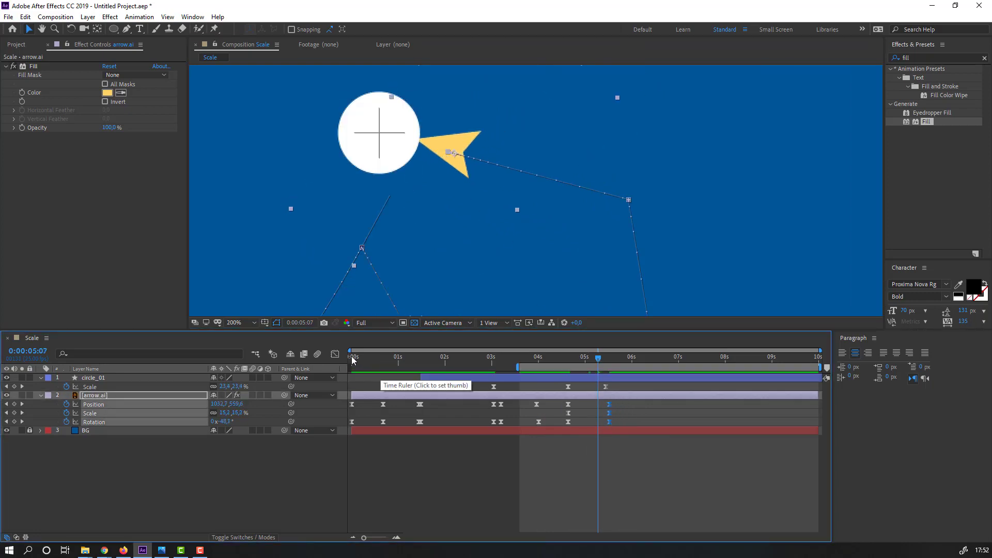
Lengthen the outgoing ease of the arrow's 0:00:04:16 keyframes in the speed graph and preview the motion
key("shift+F3")
key("=")
key("=")
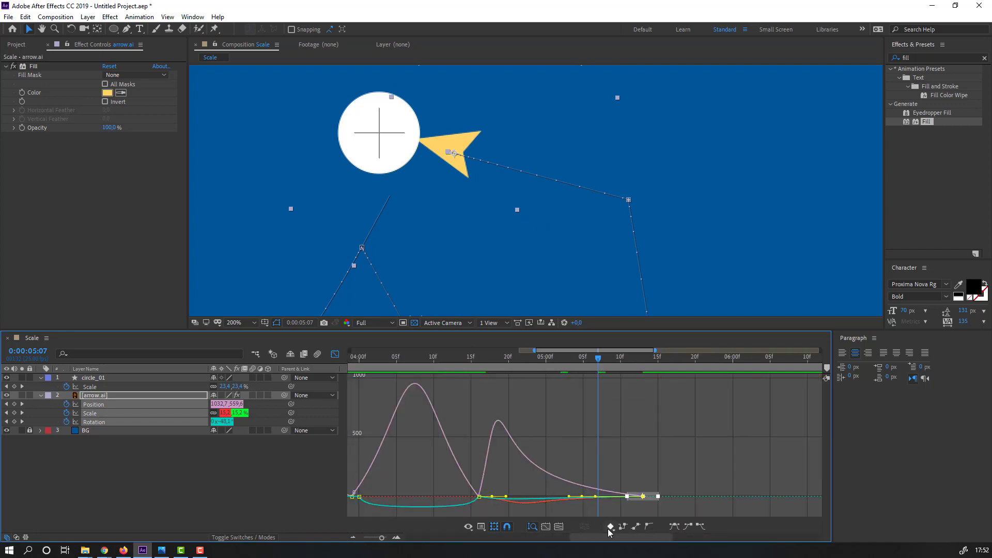
left_click_drag(569, 497, 573, 498)
left_click(479, 496)
left_click_drag(505, 498, 525, 499)
key("minus")
key("space")
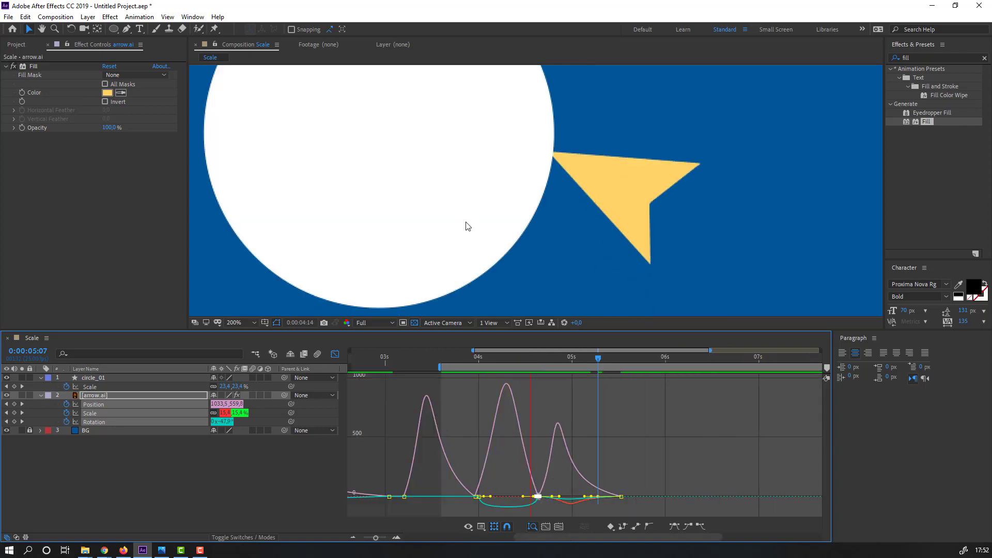
key("space")
Move the arrow's last Position, Scale and Rotation keyframes to about 0:00:05:16 and preview the animation
left_click(335, 354)
left_click_drag(589, 359, 605, 368)
mouse_move(635, 405)
left_mouse_down()
mouse_move(616, 425)
mouse_move(634, 424)
left_mouse_up()
key("space")
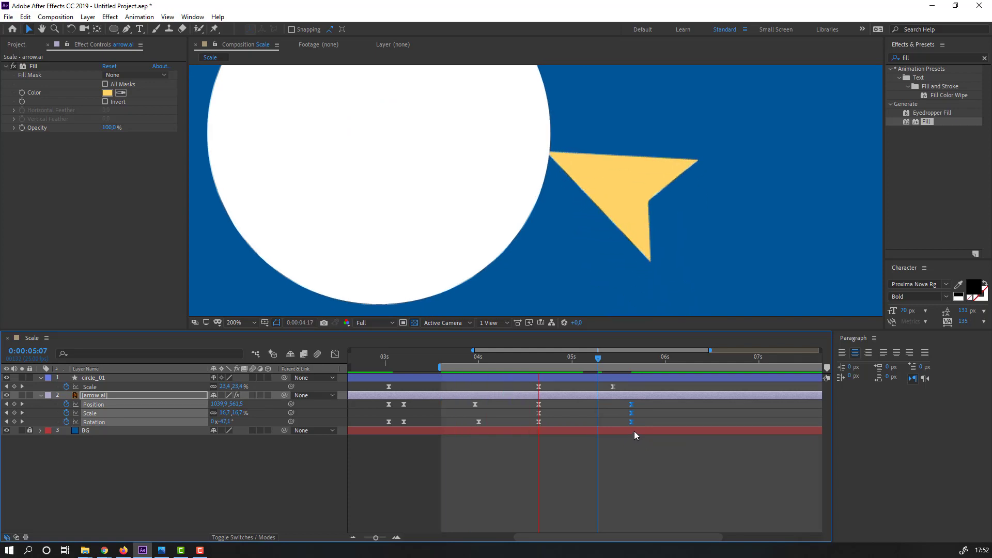
scroll(431, 271, "down", 3)
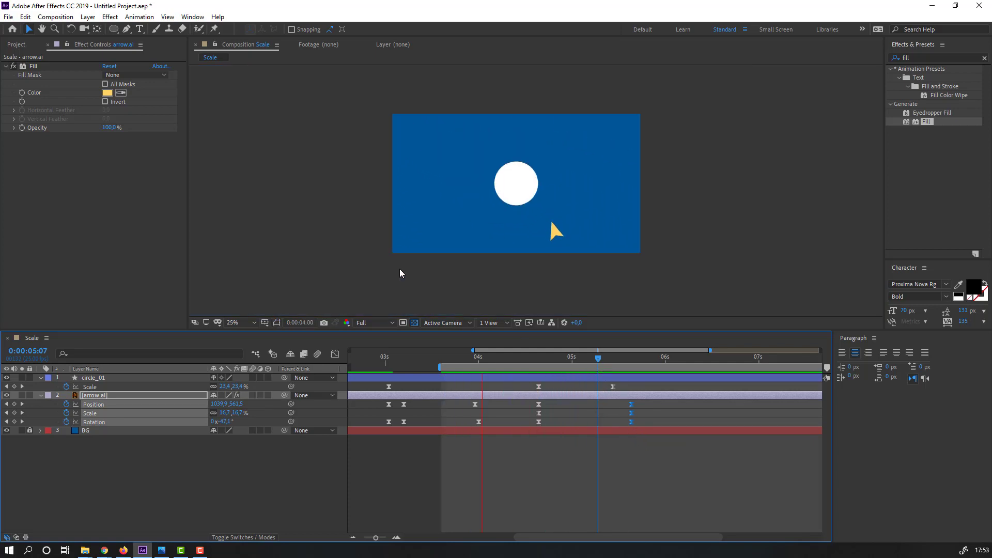
scroll(451, 268, "up", 3)
key("space")
Move circle_01's last Scale keyframe to about 0:00:05:16, in line with the arrow's last keyframes
left_click(612, 387)
left_click_drag(612, 388, 631, 393)
key("period")
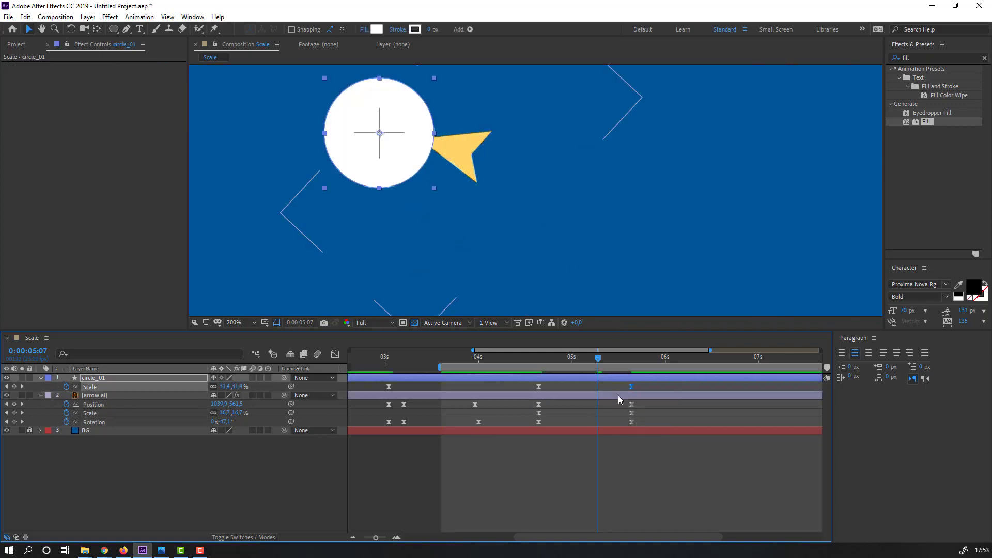
Reshape circle_01's shrinking ease in the speed graph with a sharp early peak and long slowdown, matching the arrow, and preview it
left_click(335, 354)
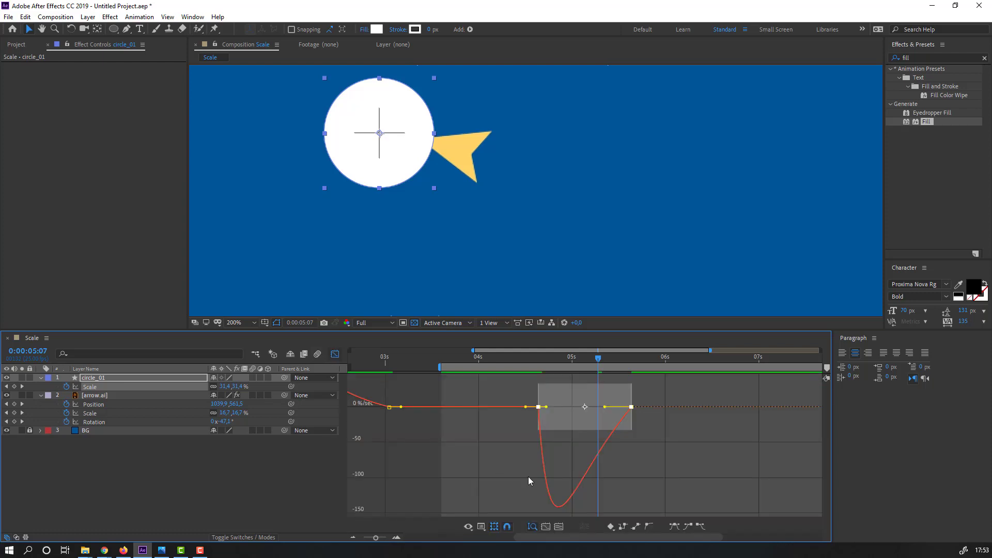
left_click_drag(559, 394, 613, 401)
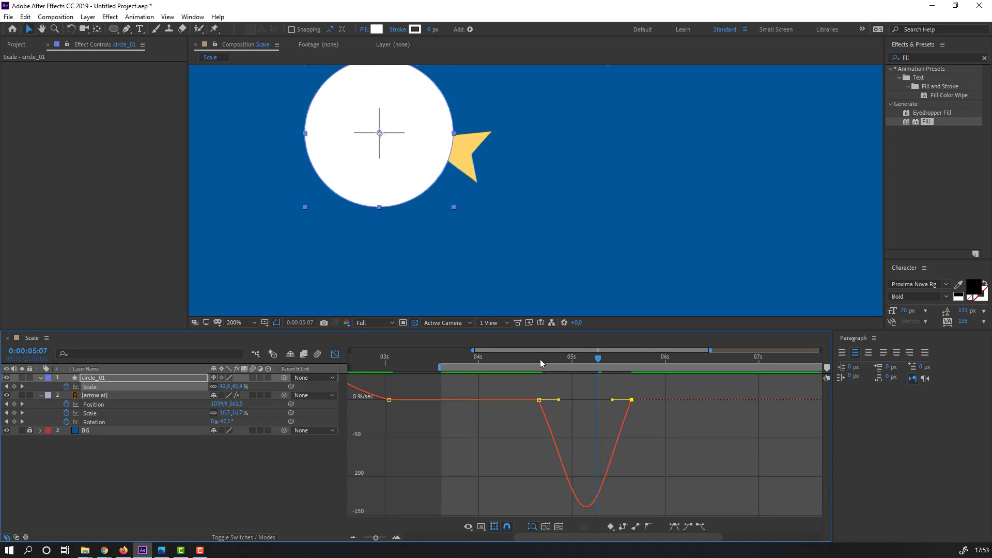
left_click(561, 360)
left_click_drag(570, 364, 588, 365)
left_click_drag(612, 401, 559, 396)
left_click_drag(529, 362, 605, 366)
left_click(671, 414)
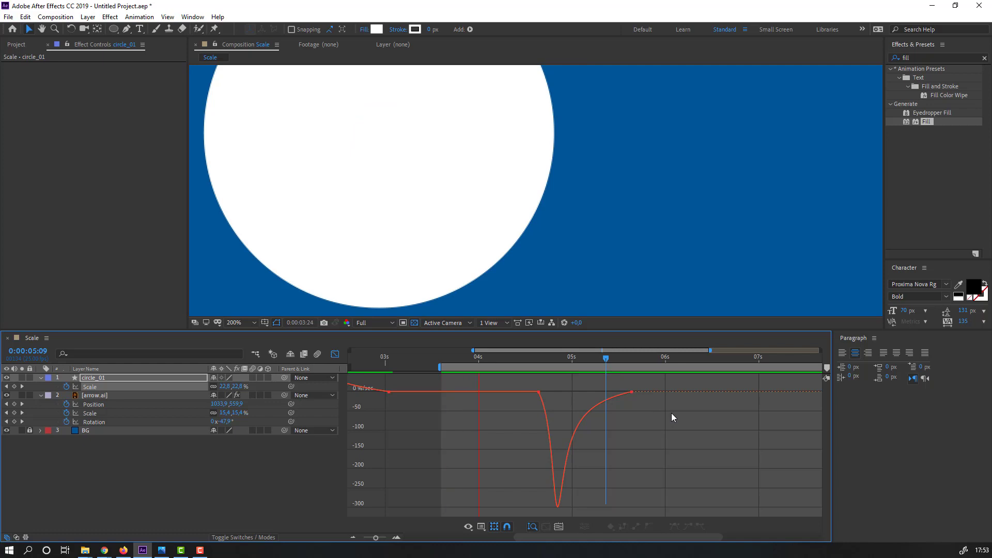
scroll(476, 265, "down", 2)
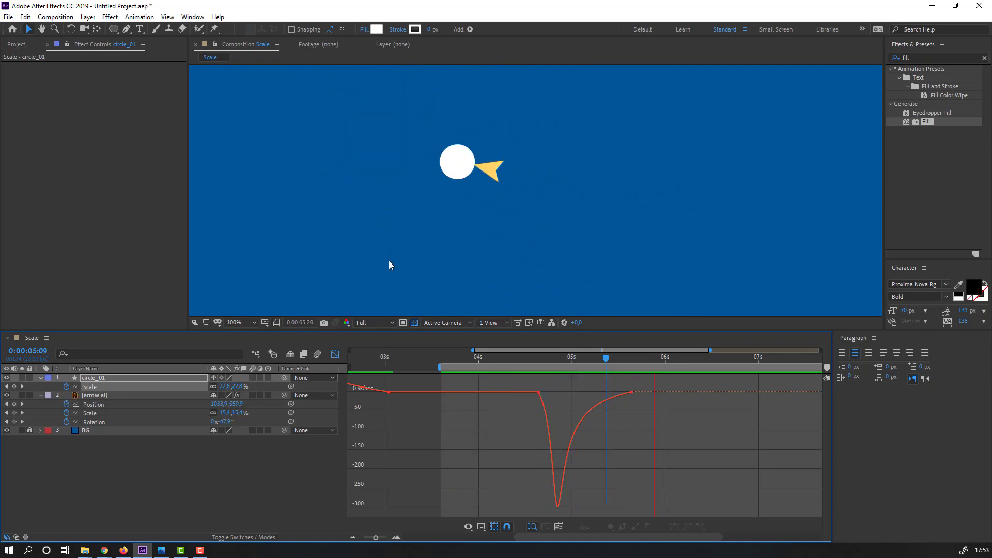
Return to the keyframe view of the timeline and preview the arrow shrinking the circle across the whole frame
left_click(335, 354)
scroll(417, 237, "down", 1)
key("space")
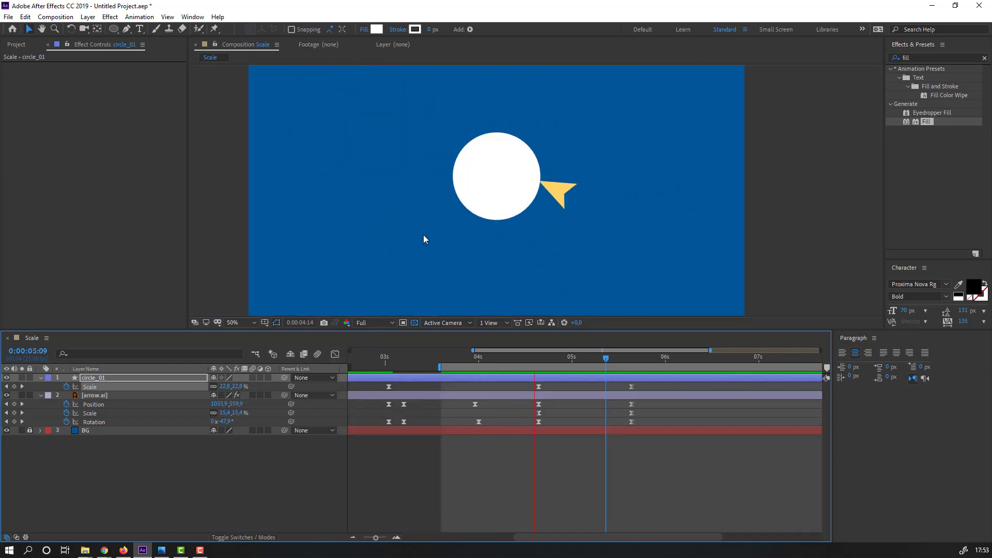
scroll(433, 234, "down", 1)
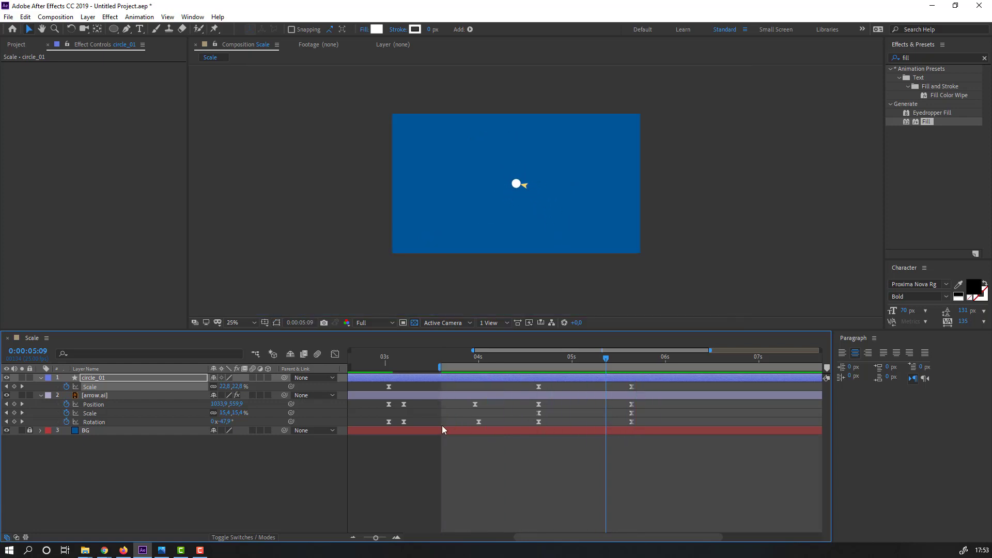
key("space")
Set the work area from the start of the composition to 0:00:05:24 and preview the full animation
scroll(479, 442, "down", 2)
scroll(479, 447, "down", 1)
left_click_drag(518, 366, 303, 414)
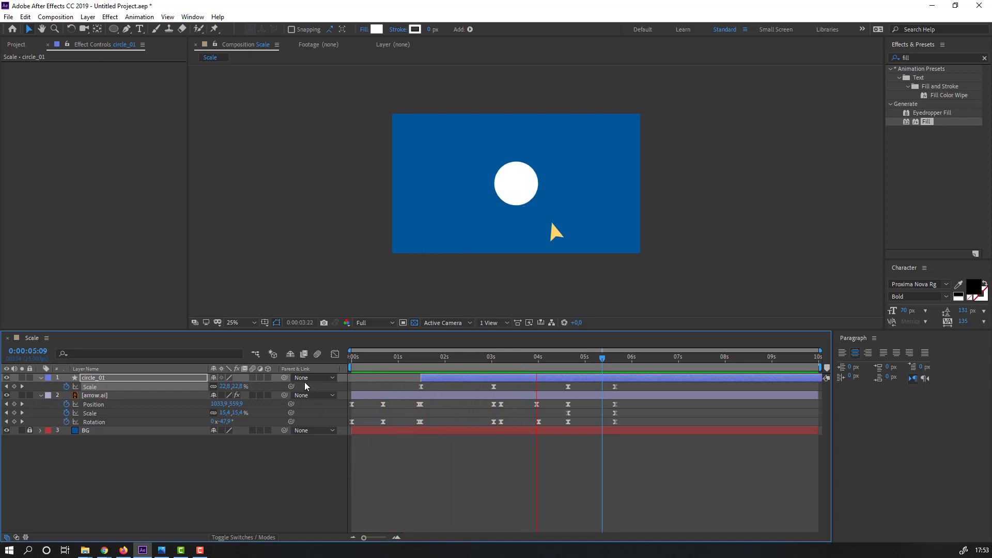
scroll(447, 244, "up", 2)
key("space")
left_click_drag(626, 358, 630, 359)
key("space")
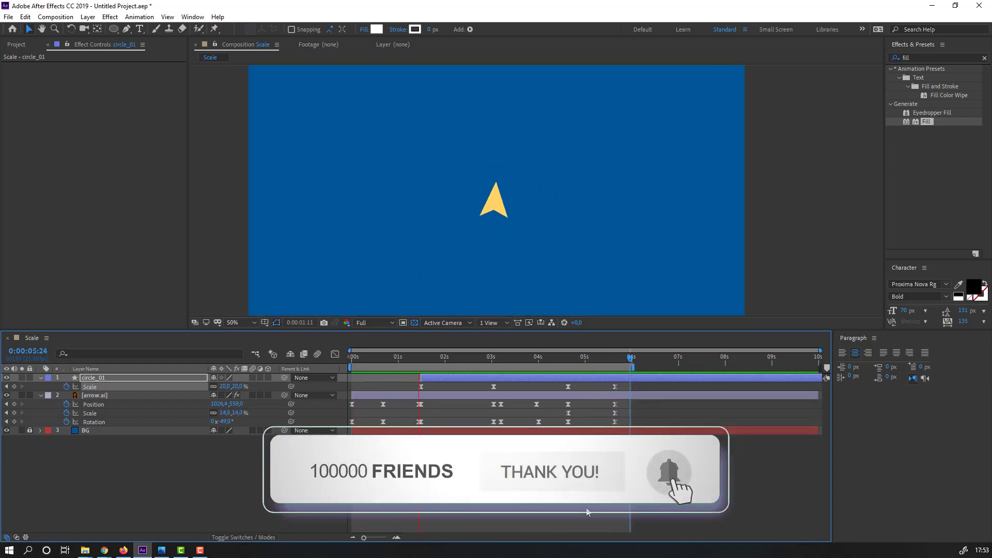